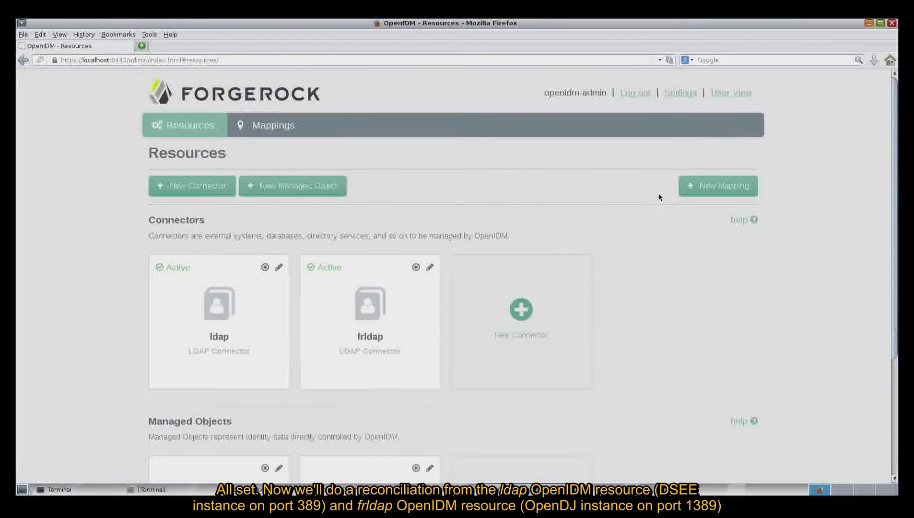
# Create a mapping with the ldap connector's account object as source and the frldap connector's __ACCOUNT__ object as target, keeping the suggested name.
pyautogui.click(693, 187)
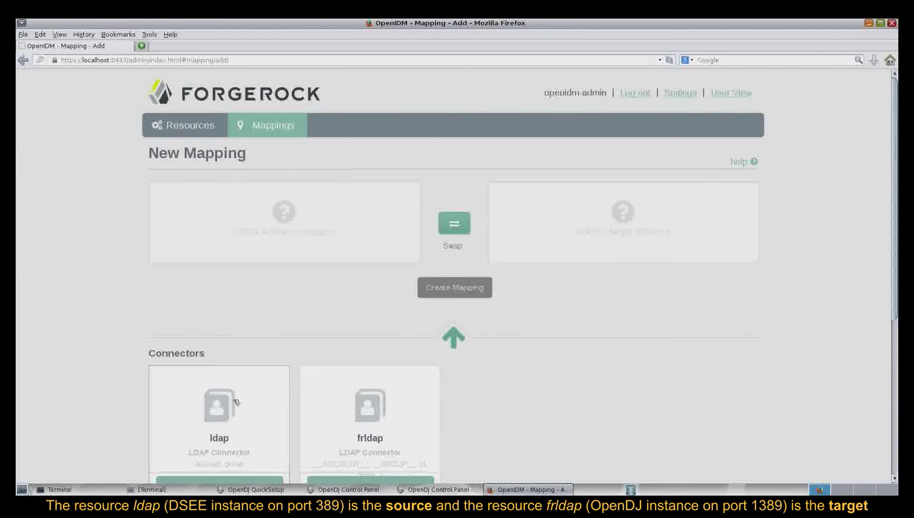
pyautogui.scroll(-3, 236, 402)
pyautogui.click(221, 379)
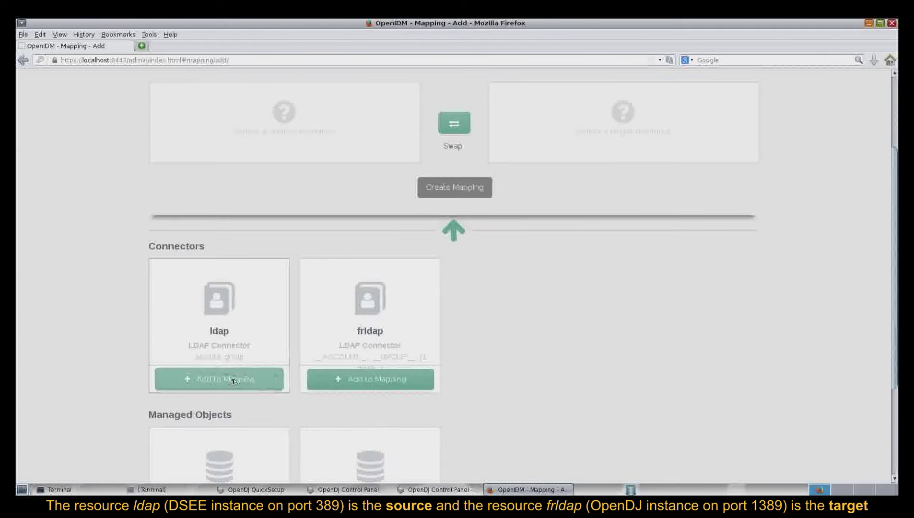
pyautogui.click(374, 385)
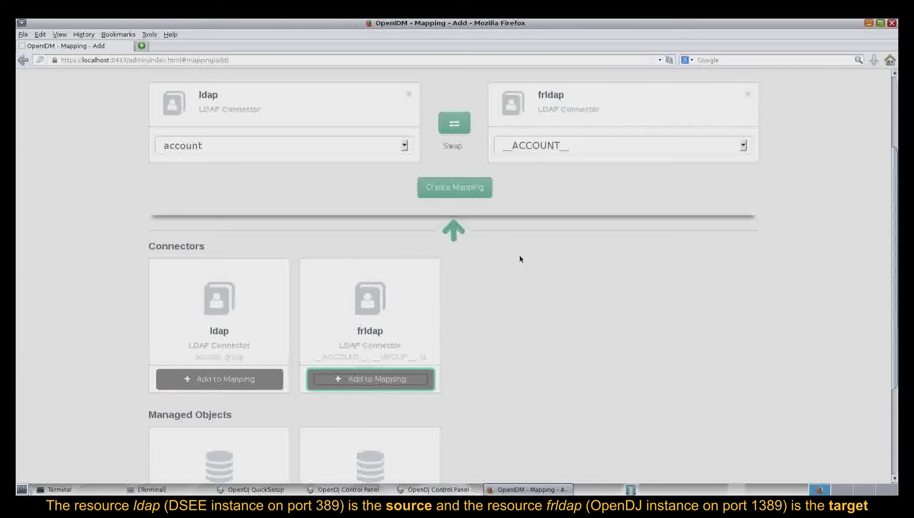
pyautogui.click(474, 189)
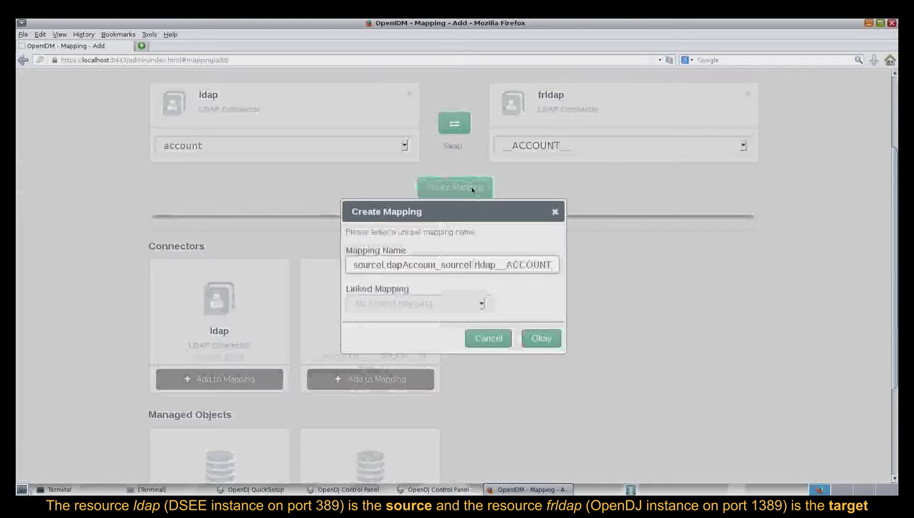
pyautogui.click(535, 339)
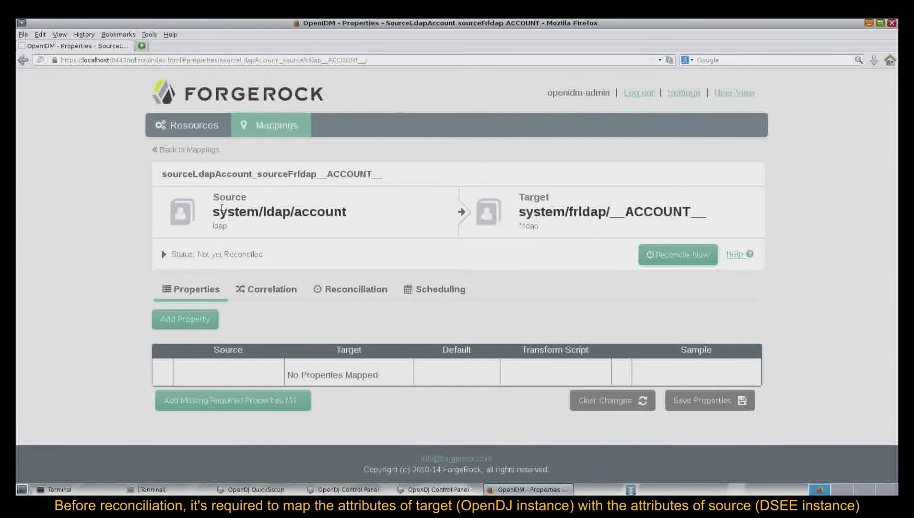
pyautogui.moveTo(215, 199); pyautogui.dragTo(252, 202)
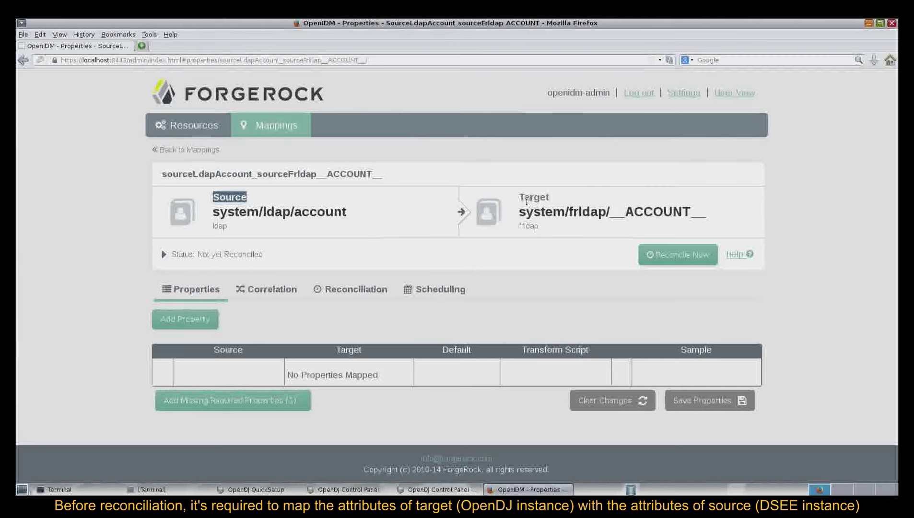
pyautogui.moveTo(520, 198); pyautogui.dragTo(562, 198)
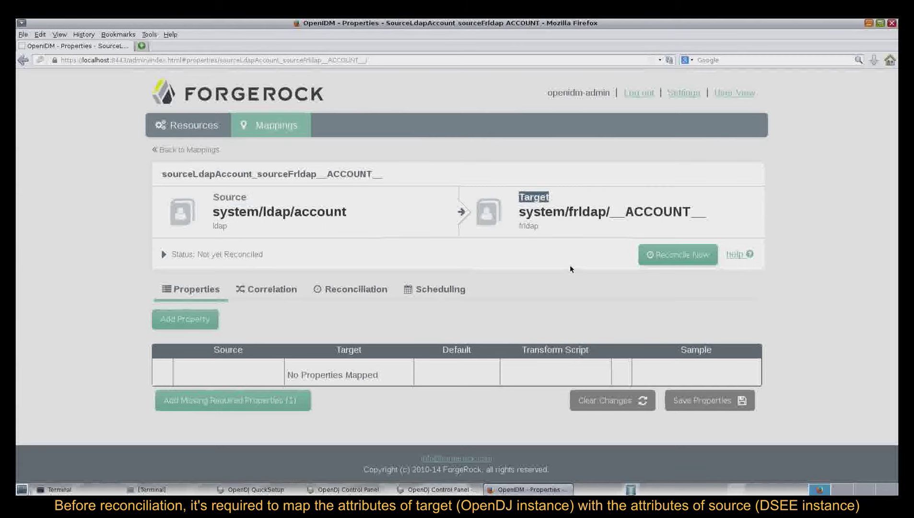
pyautogui.click(562, 323)
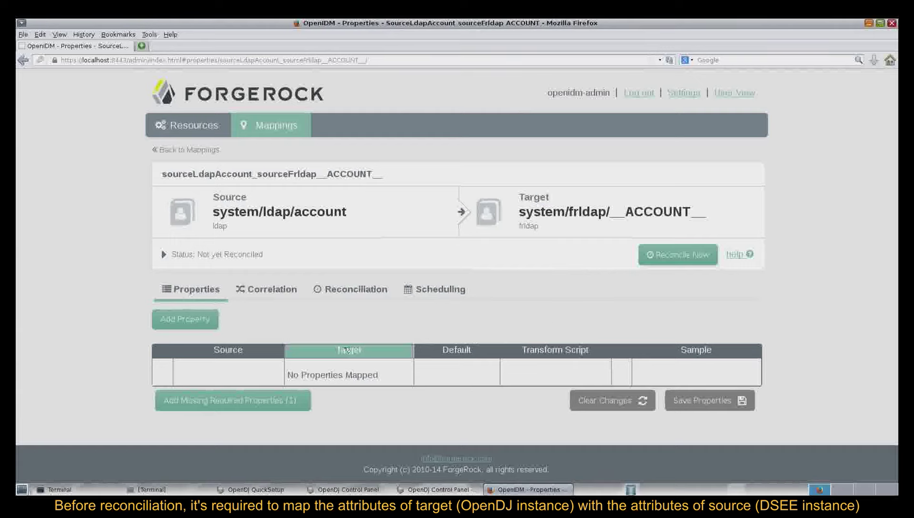
# Add the target property __NAME__ to the mapping and assign dn as its source property.
pyautogui.click(207, 320)
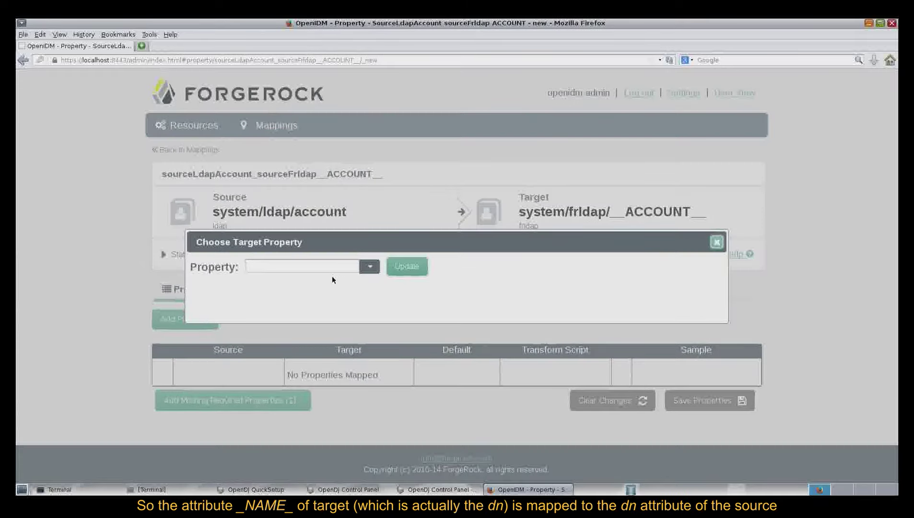
pyautogui.click(370, 267)
pyautogui.click(345, 279)
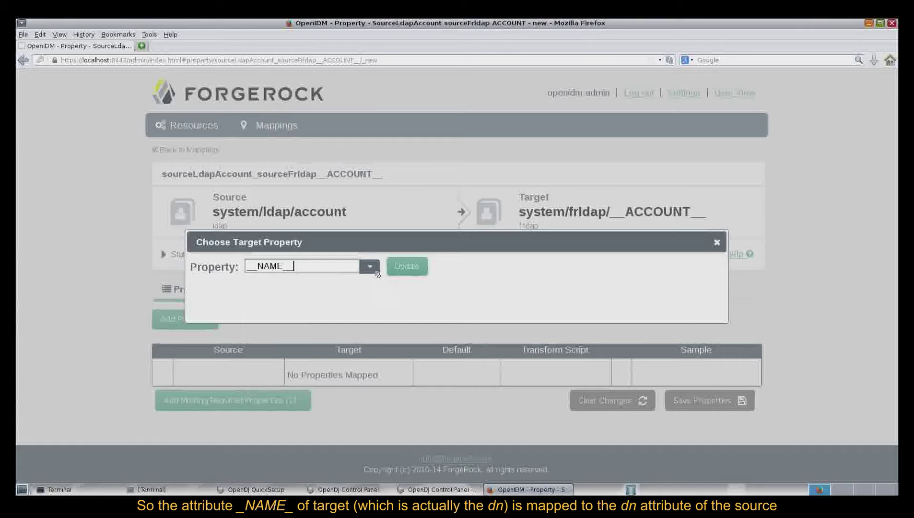
pyautogui.click(406, 266)
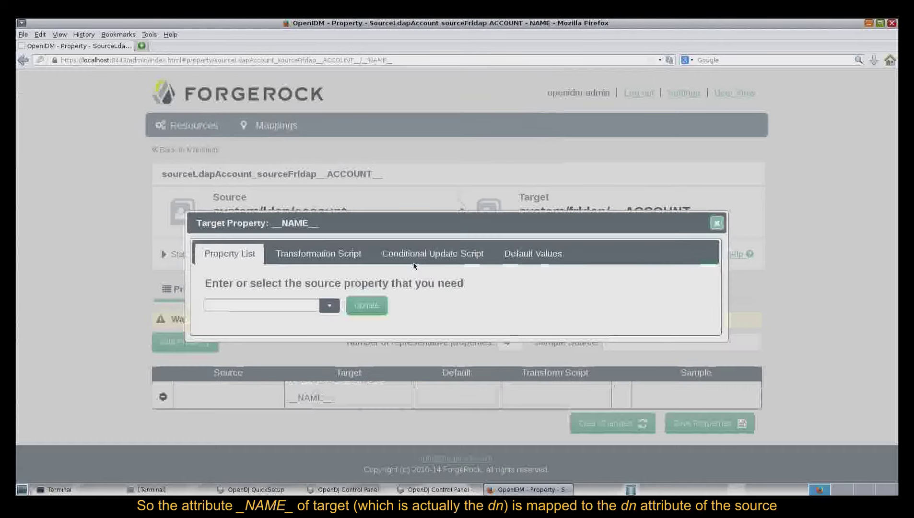
pyautogui.click(327, 307)
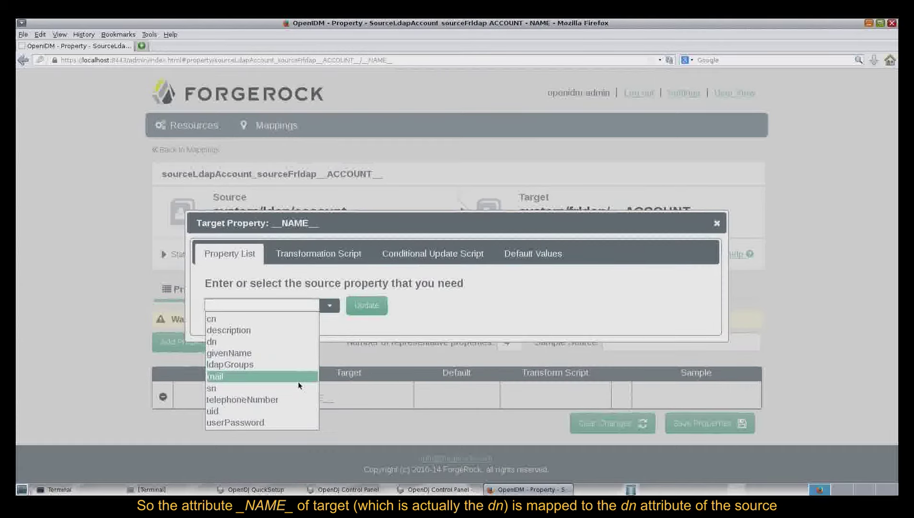
pyautogui.click(287, 344)
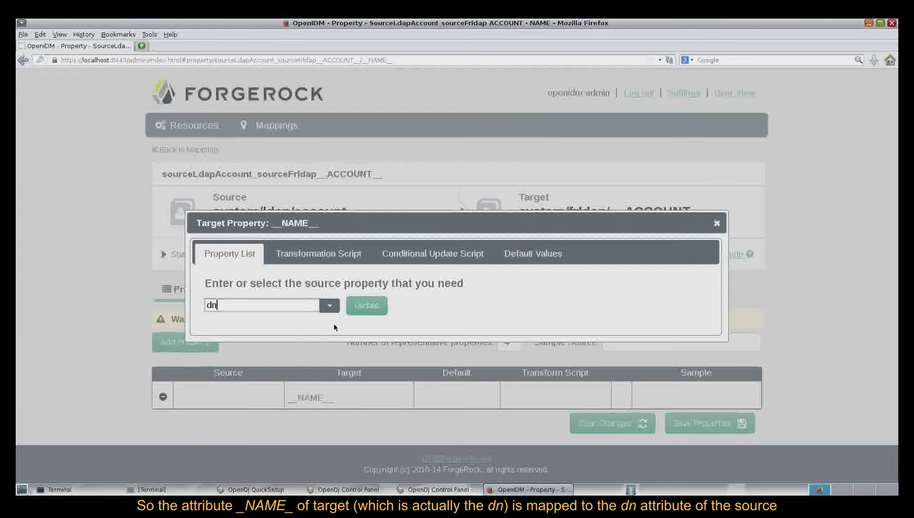
pyautogui.click(369, 306)
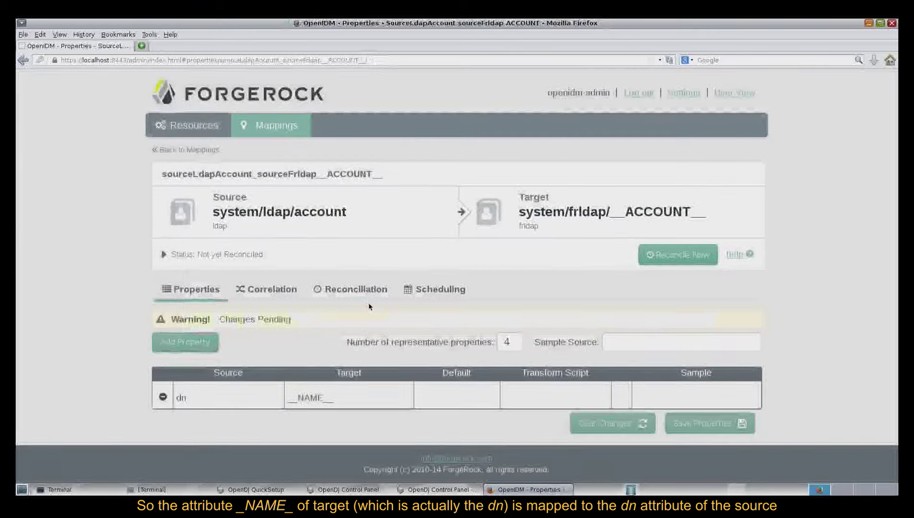
# Add the target property __PASSWORD__ to the mapping and assign userPassword as its source property.
pyautogui.click(187, 342)
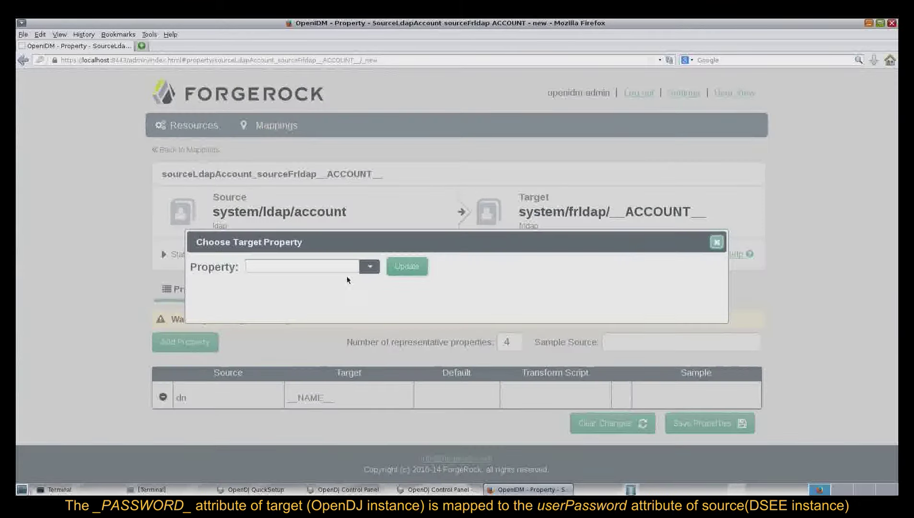
pyautogui.click(371, 268)
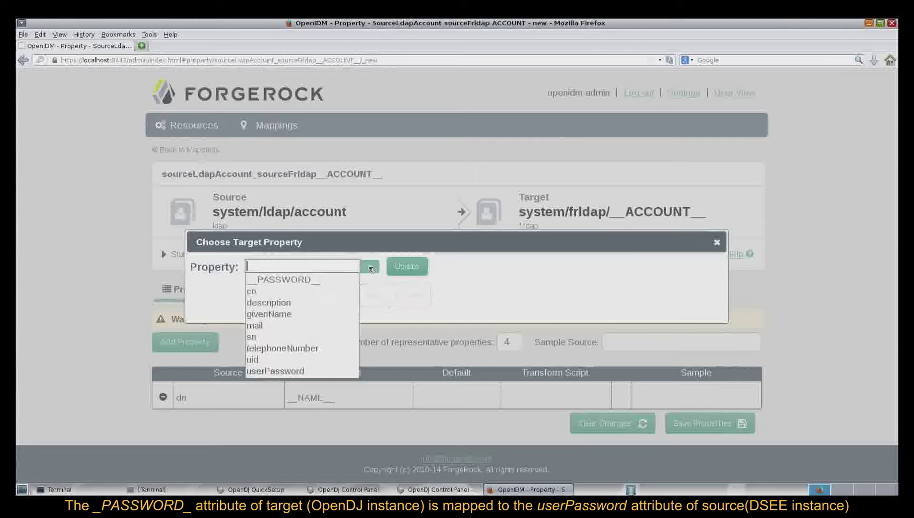
pyautogui.click(338, 280)
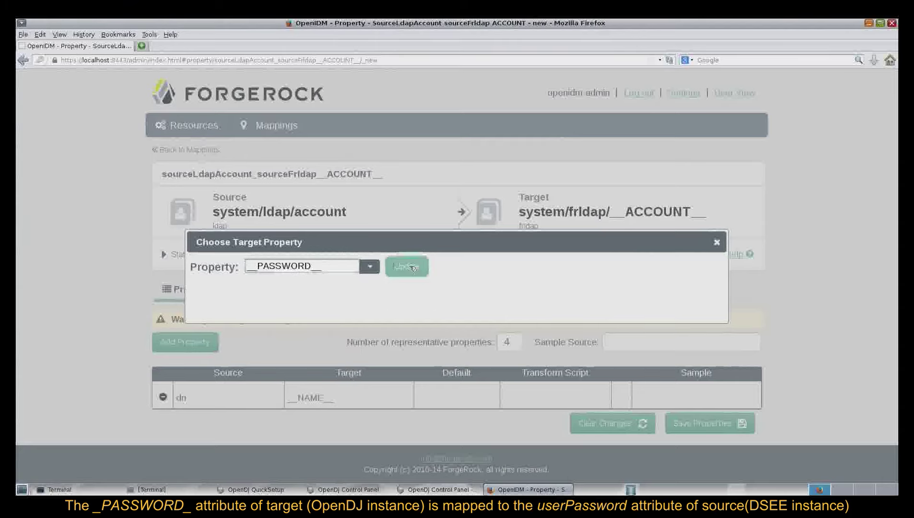
pyautogui.click(407, 267)
pyautogui.click(326, 305)
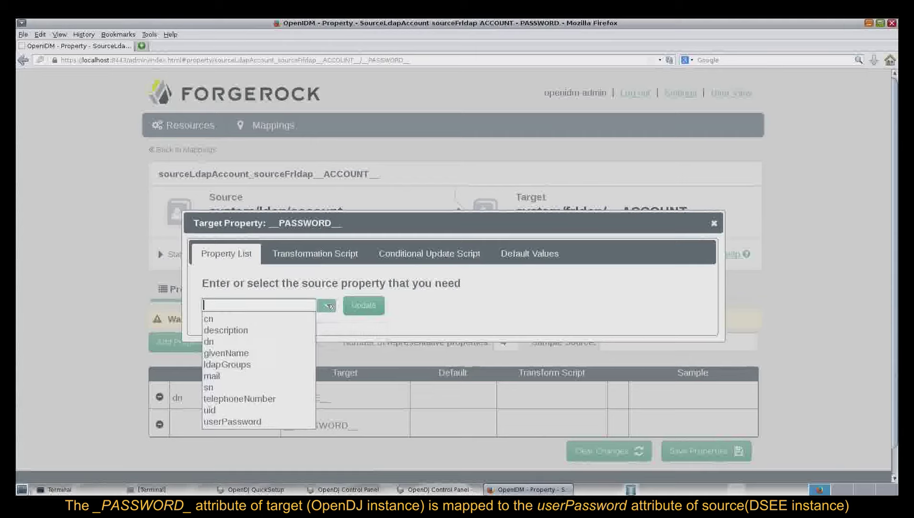
pyautogui.click(274, 422)
pyautogui.click(364, 305)
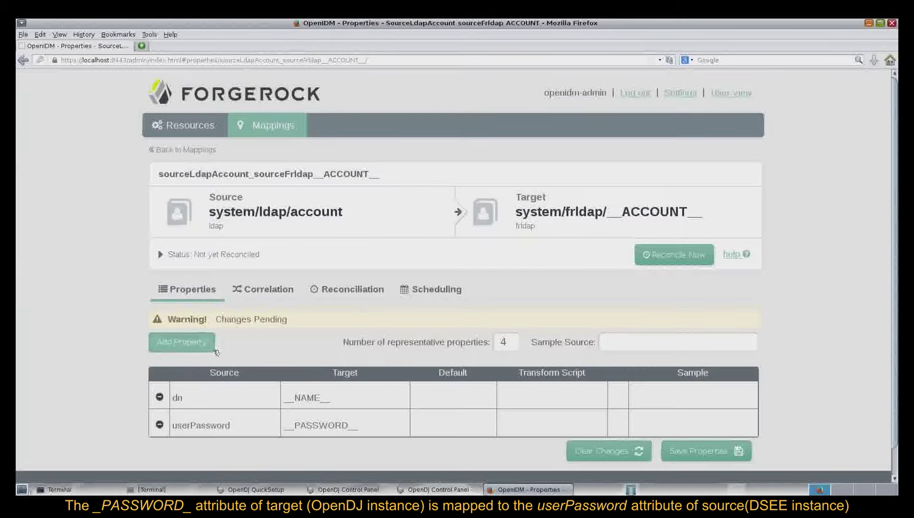
# Add the target property cn to the mapping and assign cn as its source property.
pyautogui.click(199, 342)
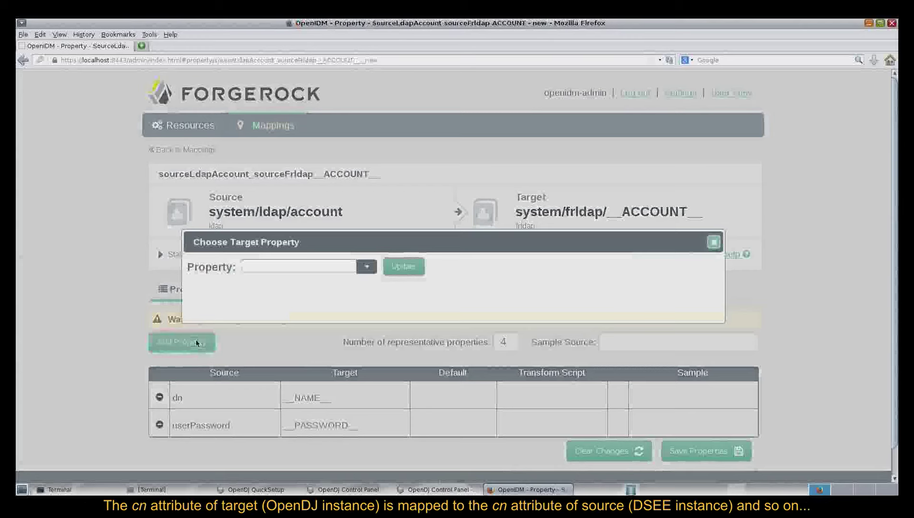
pyautogui.click(367, 268)
pyautogui.click(339, 280)
pyautogui.click(403, 267)
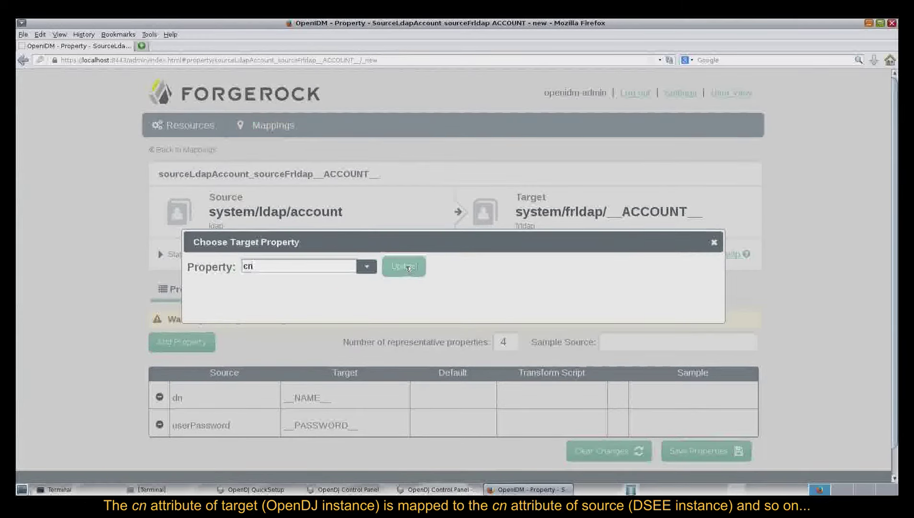
pyautogui.click(325, 305)
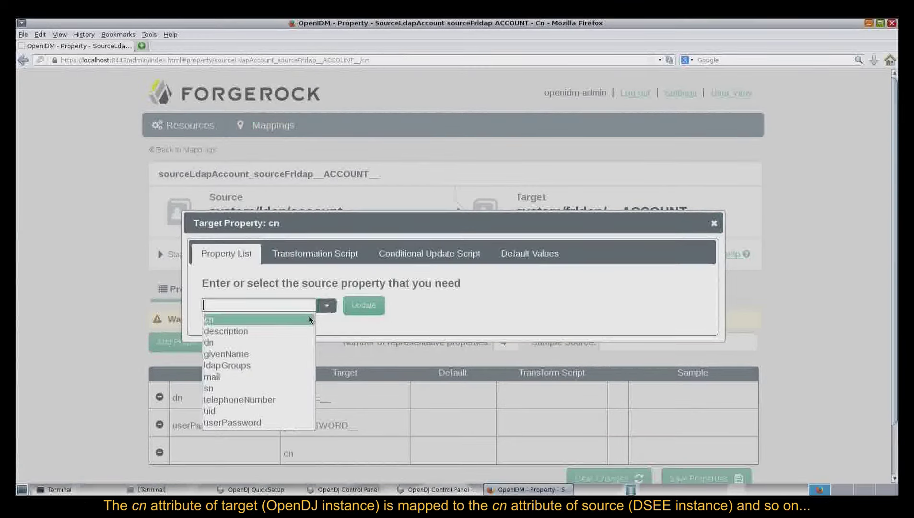
pyautogui.click(307, 317)
pyautogui.click(370, 305)
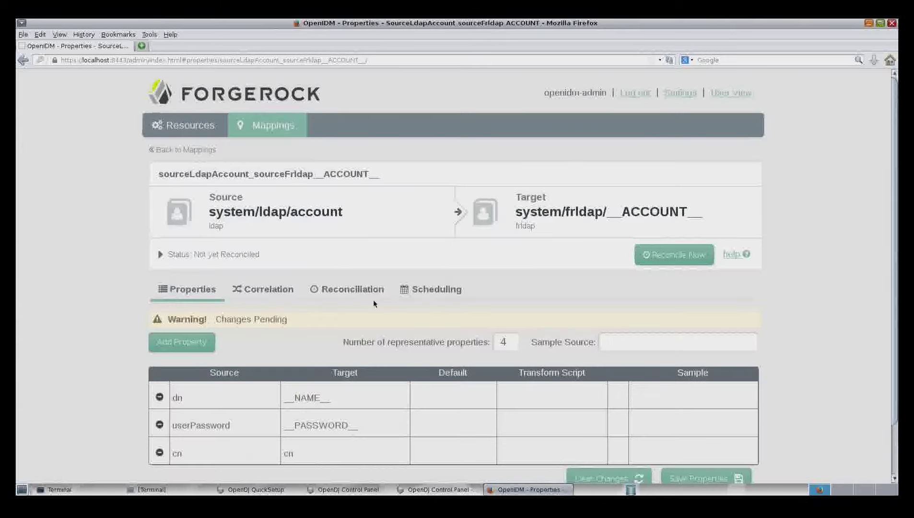
# Add the target property description to the mapping and assign description as its source property.
pyautogui.click(198, 344)
pyautogui.click(367, 267)
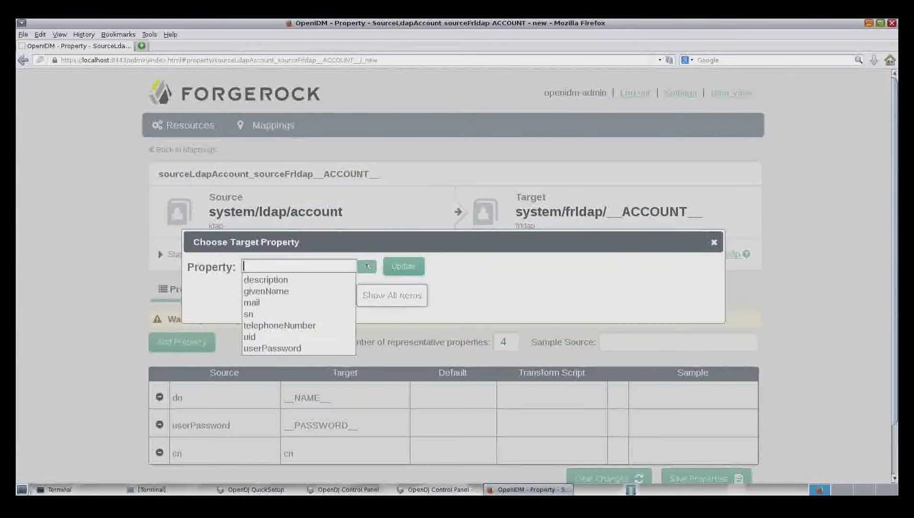
pyautogui.click(332, 283)
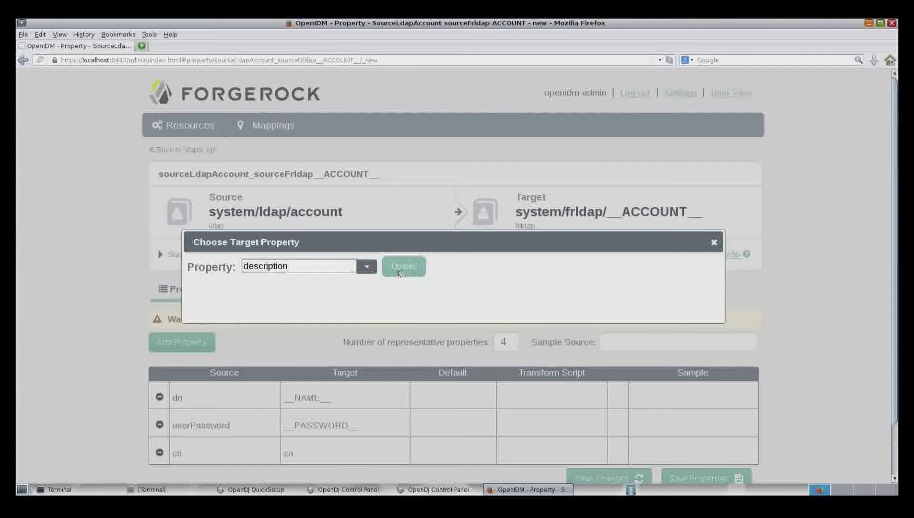
pyautogui.click(403, 266)
pyautogui.click(326, 306)
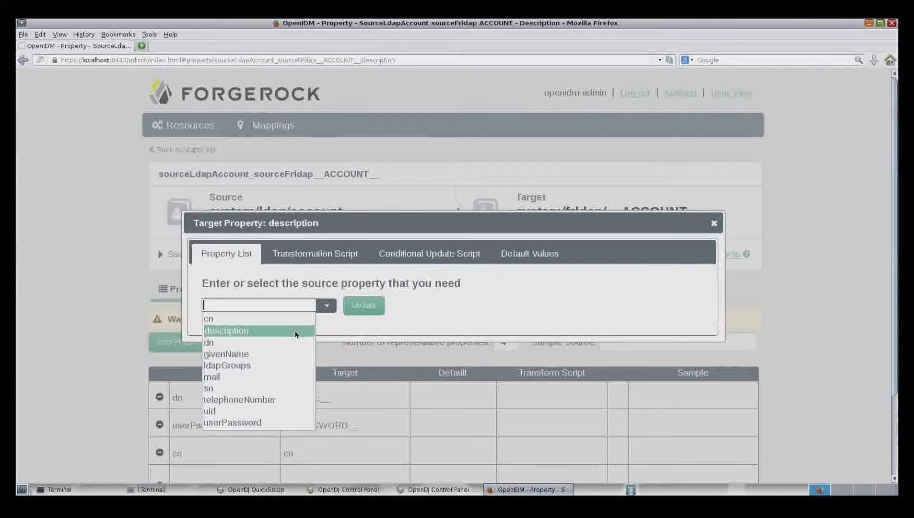
pyautogui.click(297, 332)
pyautogui.click(362, 307)
# Add the target property givenName to the mapping and assign givenName as its source property.
pyautogui.click(199, 344)
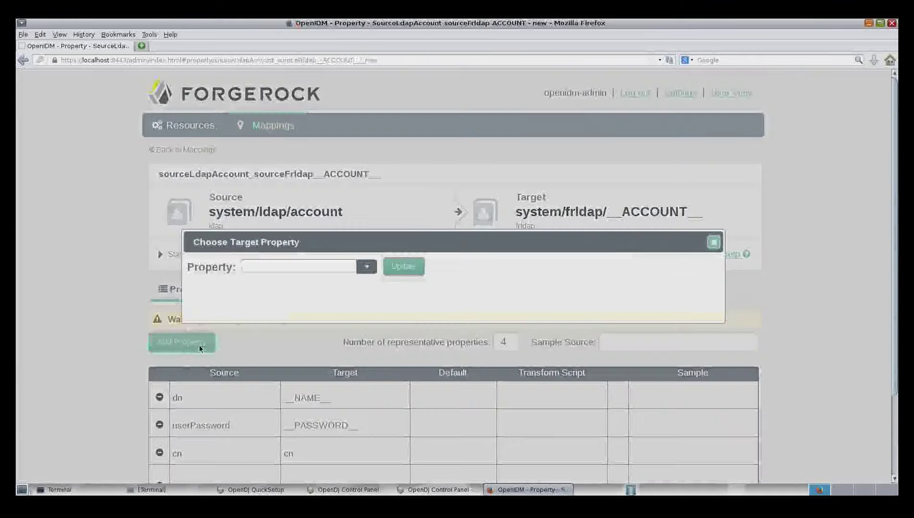
pyautogui.click(366, 267)
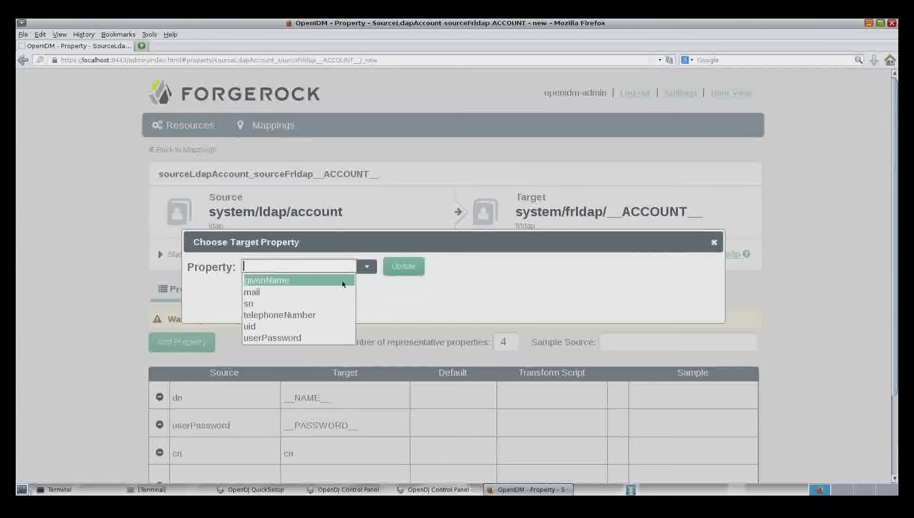
pyautogui.click(342, 281)
pyautogui.click(398, 267)
pyautogui.click(326, 305)
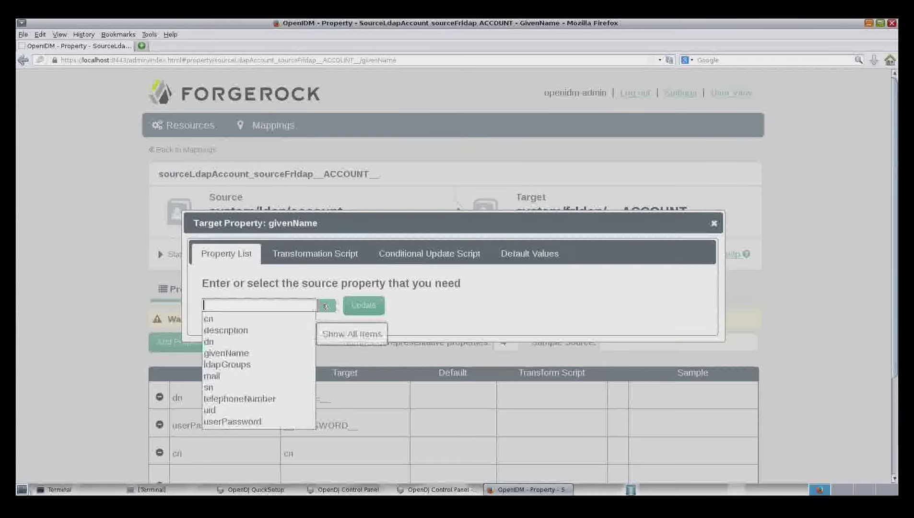
pyautogui.click(287, 353)
pyautogui.click(363, 305)
# Add the target property mail to the mapping and assign mail as its source property.
pyautogui.click(199, 343)
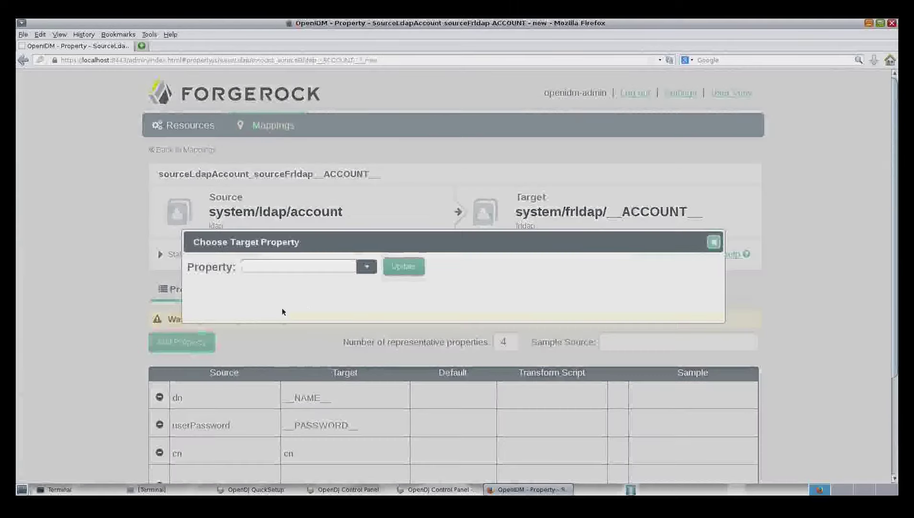
pyautogui.click(368, 267)
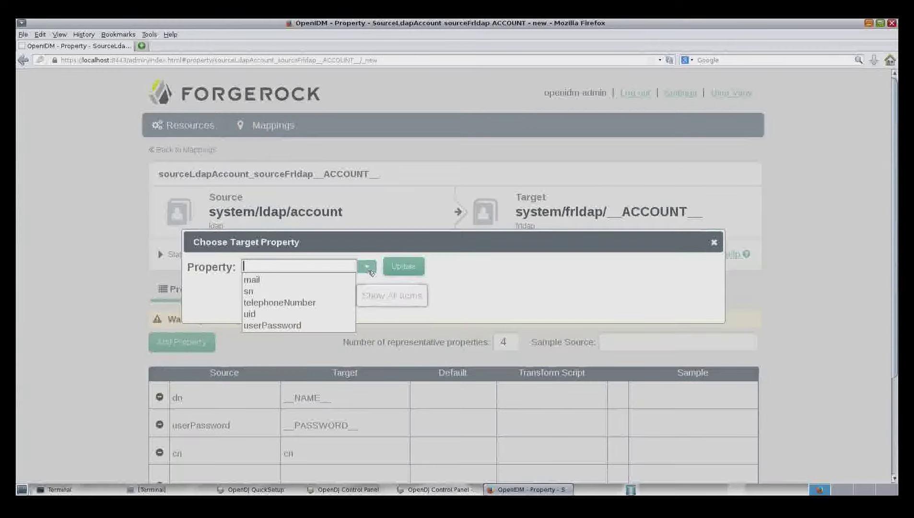
pyautogui.click(341, 279)
pyautogui.click(393, 268)
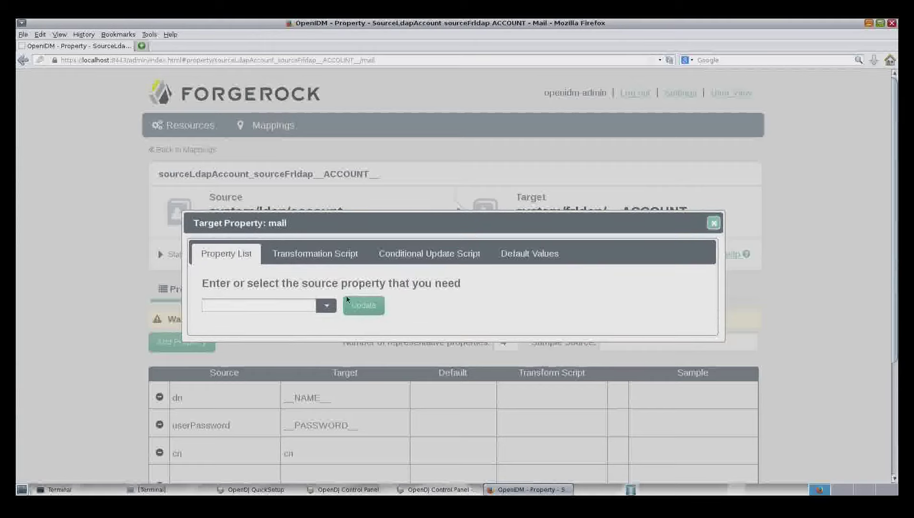
pyautogui.click(327, 306)
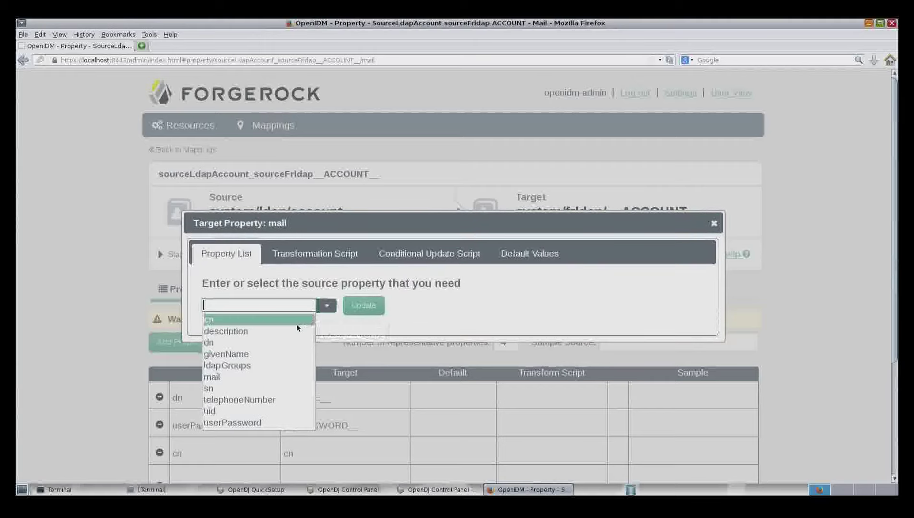
pyautogui.click(268, 377)
pyautogui.click(363, 306)
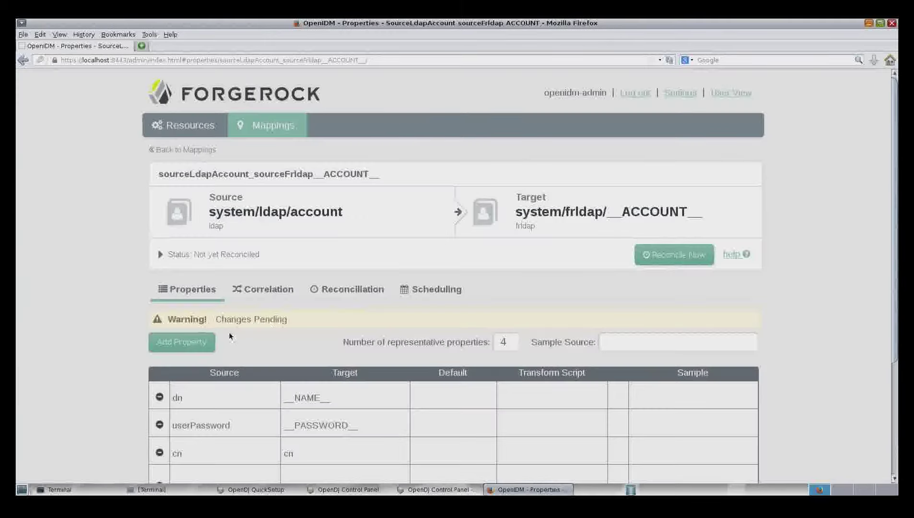
# Add the target property sn to the mapping and assign mail as its source property.
pyautogui.click(191, 342)
pyautogui.click(366, 265)
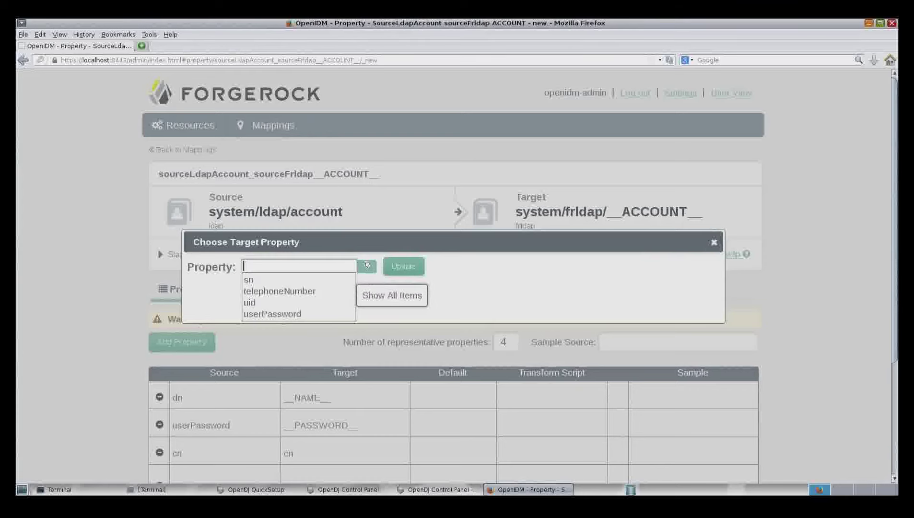
pyautogui.click(344, 279)
pyautogui.click(404, 266)
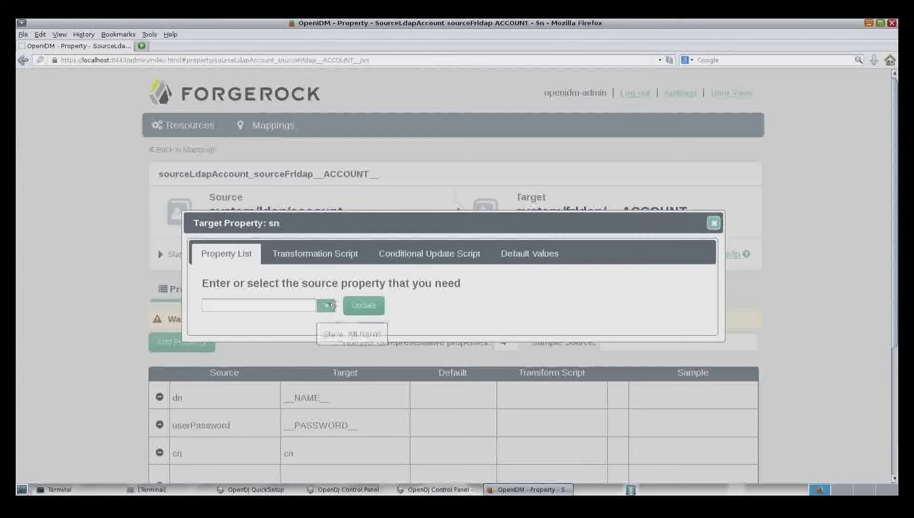
pyautogui.click(326, 305)
pyautogui.click(279, 381)
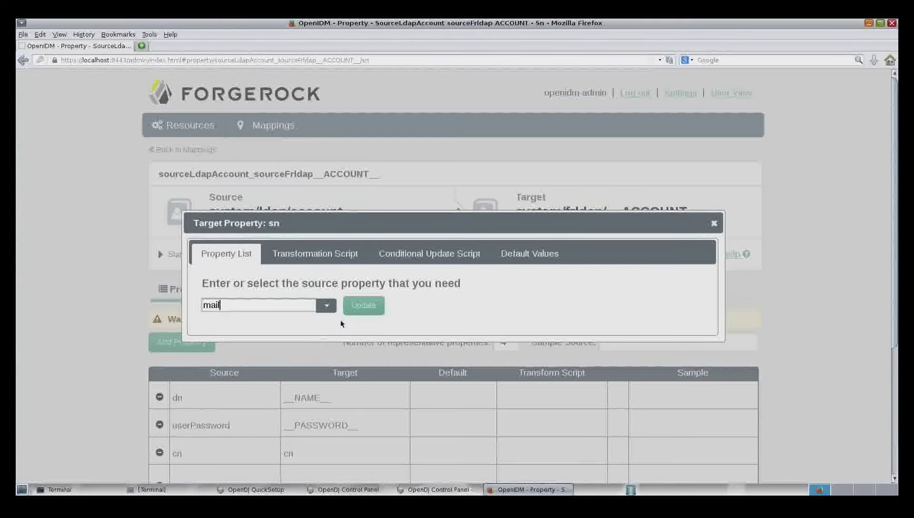
pyautogui.click(360, 307)
# Add the target property telephoneNumber to the mapping and assign telephoneNumber as its source property.
pyautogui.click(194, 342)
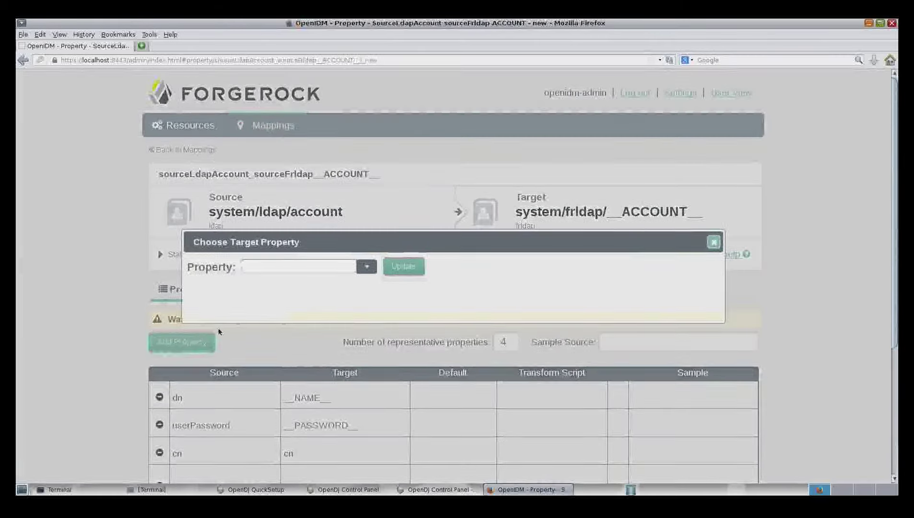
pyautogui.click(366, 267)
pyautogui.click(343, 282)
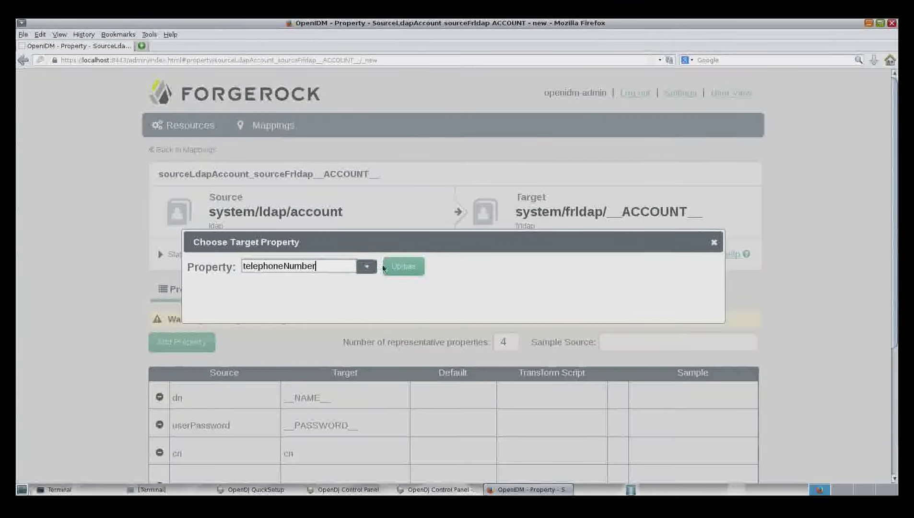
pyautogui.click(386, 265)
pyautogui.click(326, 307)
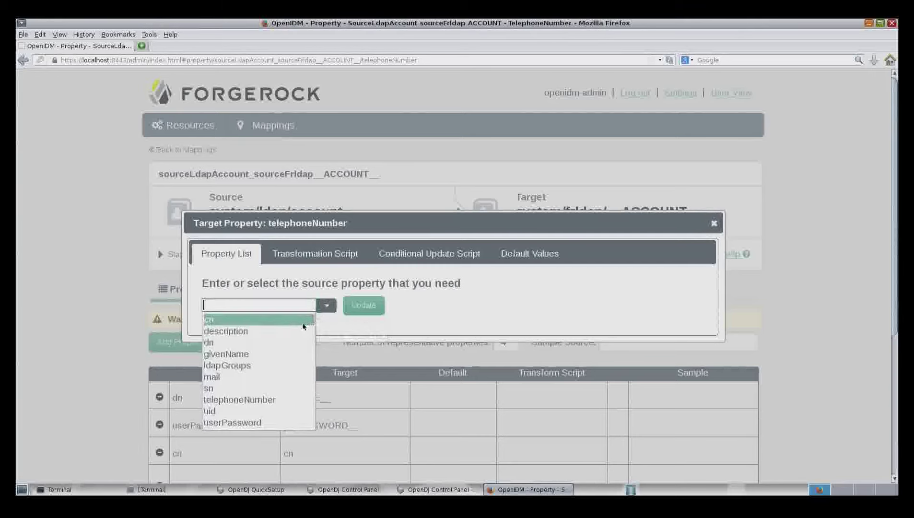
pyautogui.click(281, 402)
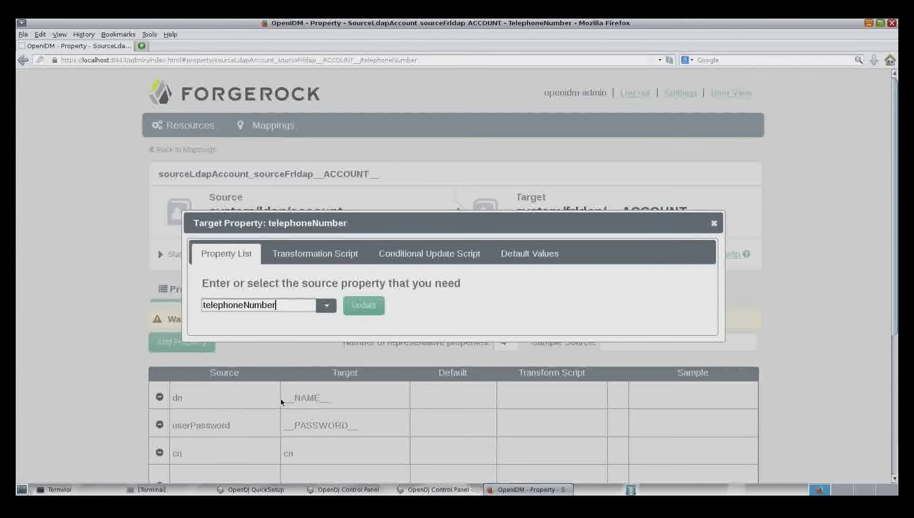
pyautogui.click(360, 306)
# Add the target property uid to the mapping and assign uid as its source property.
pyautogui.click(185, 347)
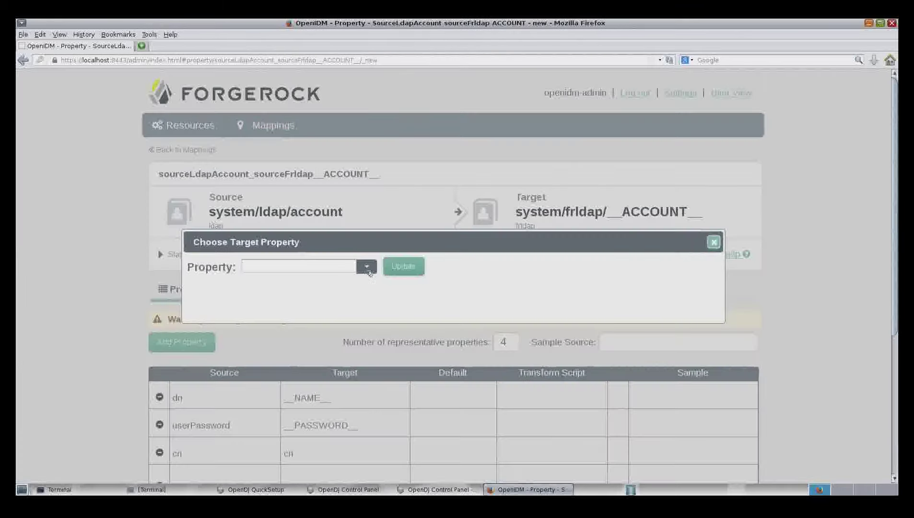
pyautogui.click(366, 266)
pyautogui.click(338, 280)
pyautogui.click(398, 266)
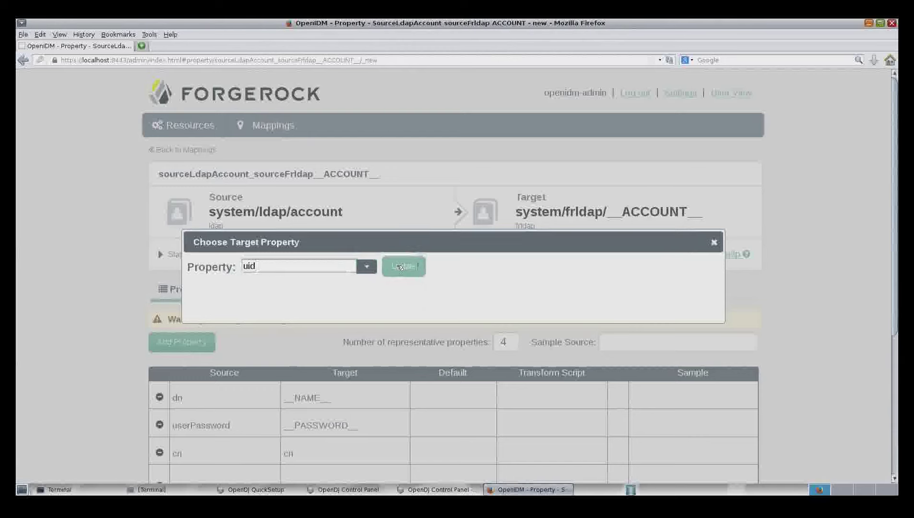
pyautogui.click(326, 306)
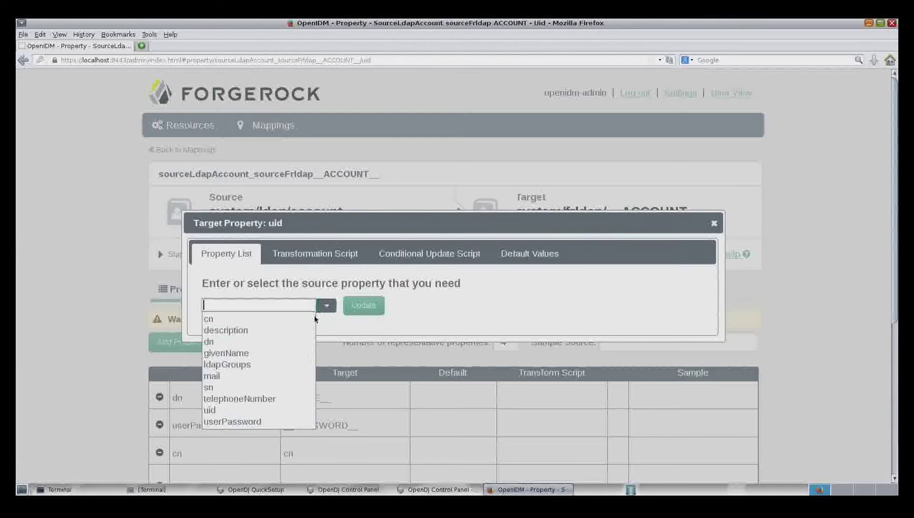
pyautogui.click(286, 412)
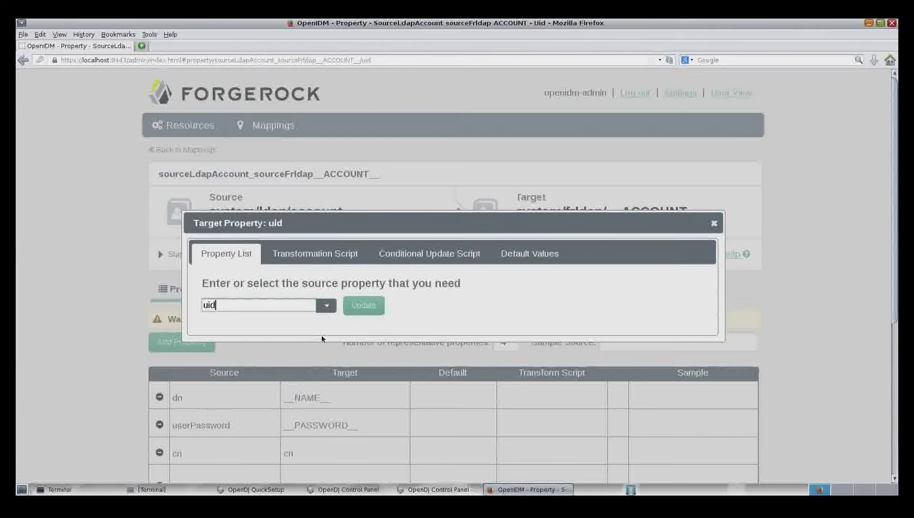
pyautogui.click(350, 314)
# Add the target property userPassword with userPassword as its source property, and save the mapping's properties.
pyautogui.click(181, 342)
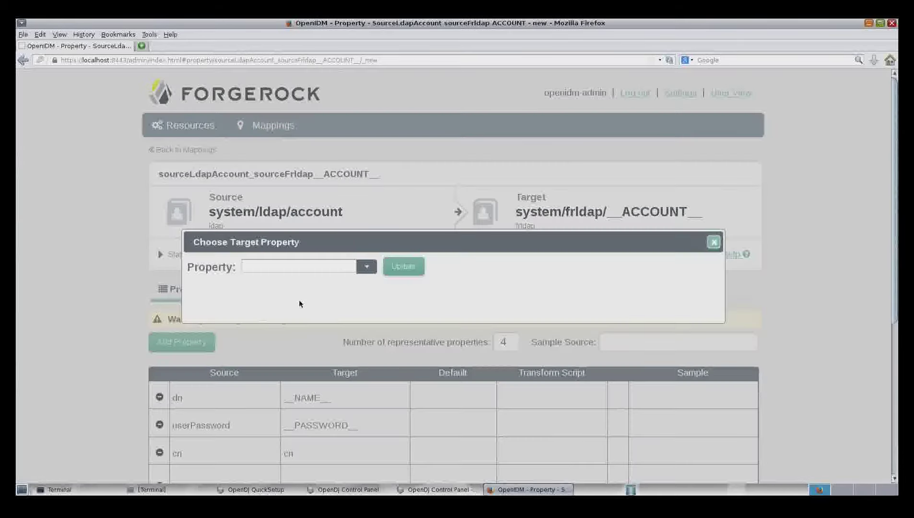
pyautogui.click(366, 266)
pyautogui.click(331, 280)
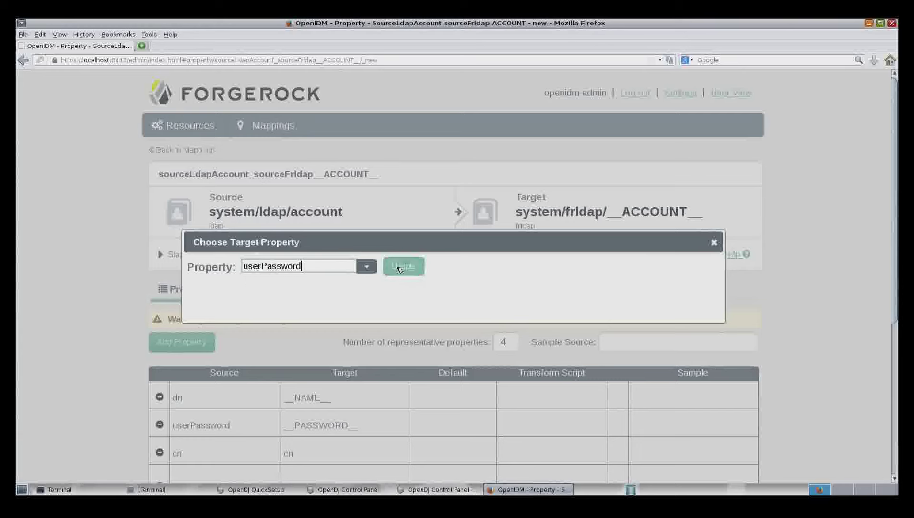
pyautogui.click(403, 267)
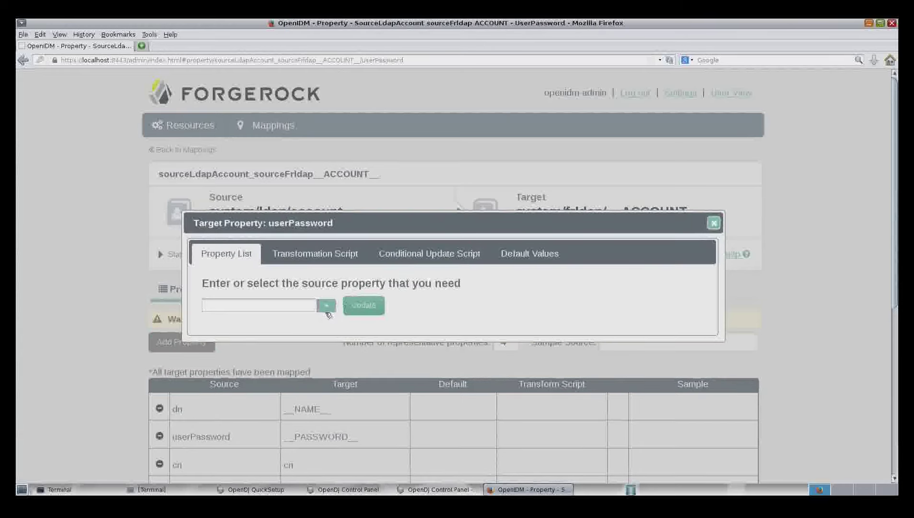
pyautogui.click(327, 306)
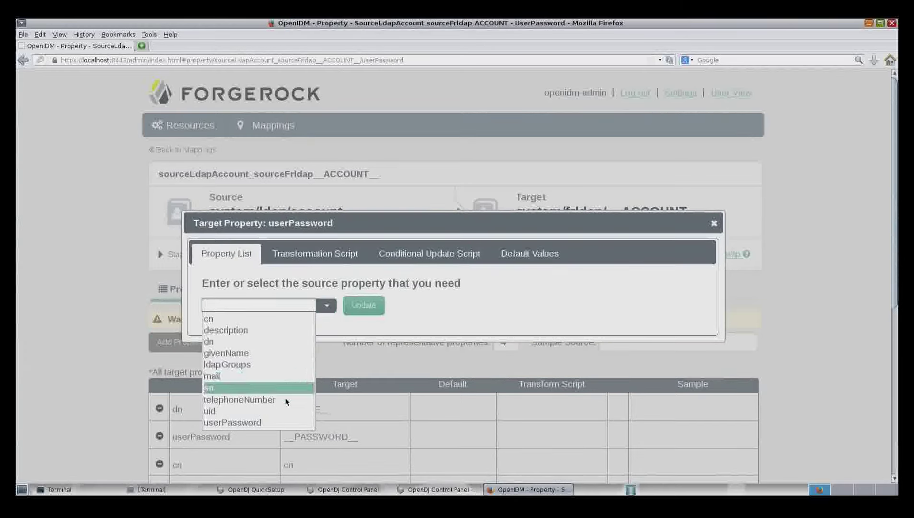
pyautogui.click(279, 422)
pyautogui.click(363, 305)
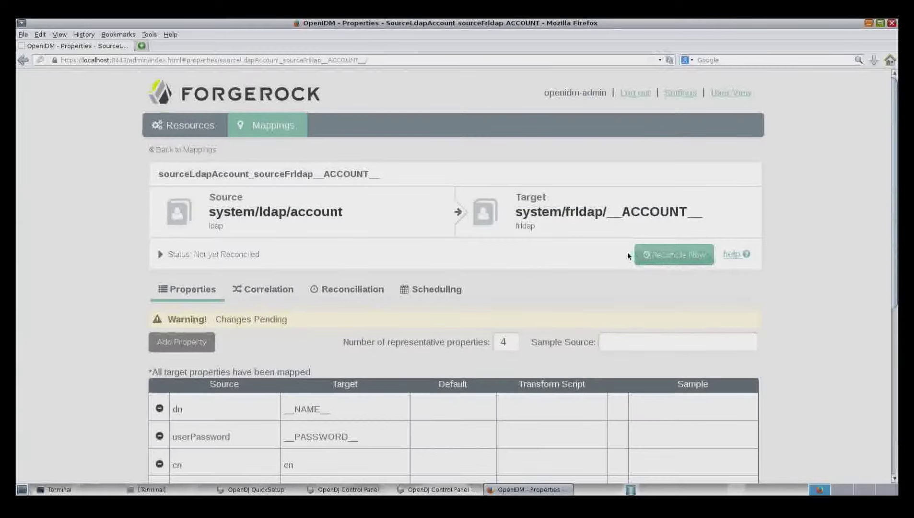
pyautogui.scroll(-6, 626, 252)
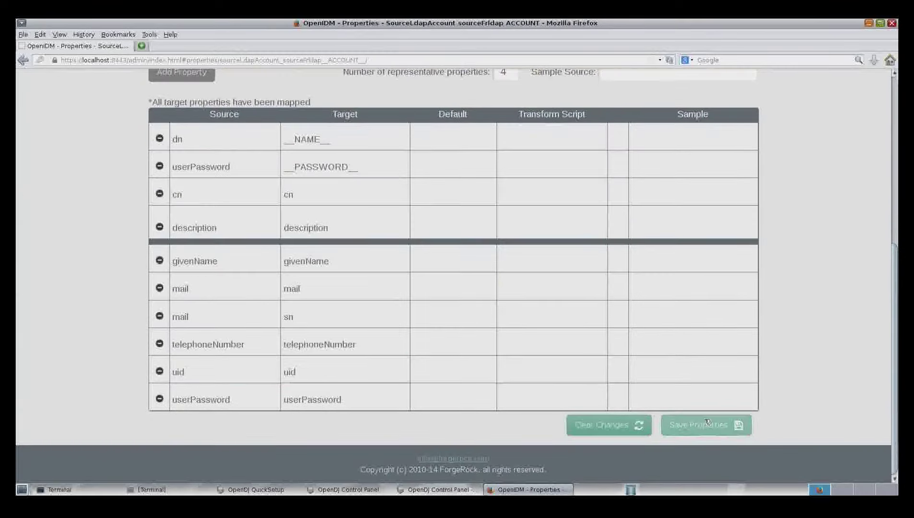
pyautogui.click(706, 424)
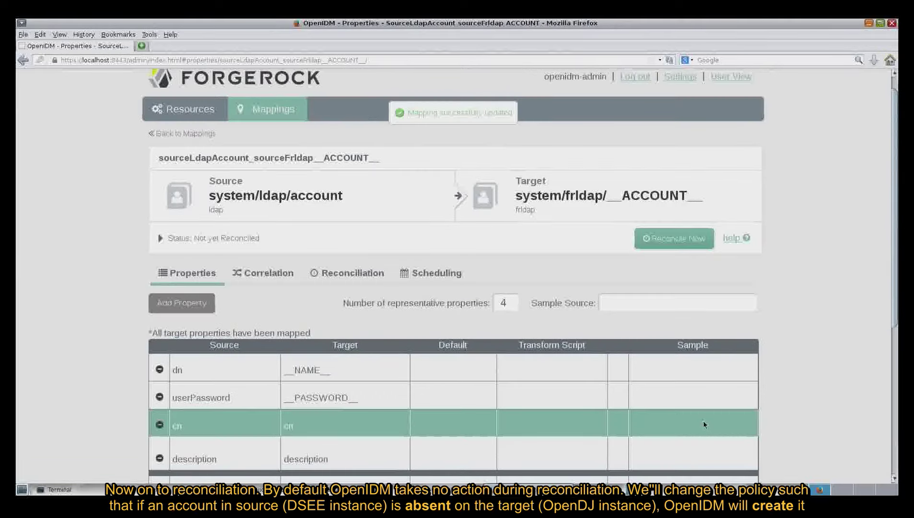
# Set the mapping's reconciliation policy action for the Absent situation to Create and save the policy.
pyautogui.click(357, 276)
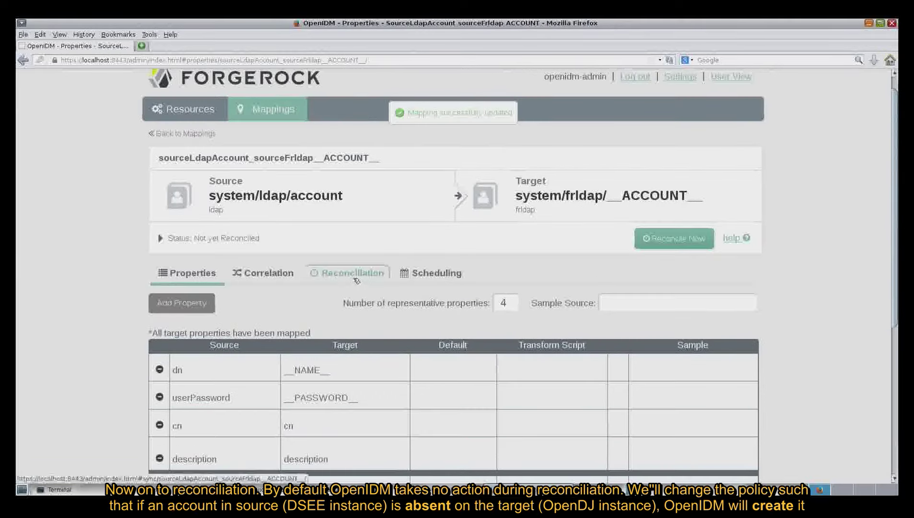
pyautogui.scroll(-1, 758, 297)
pyautogui.scroll(-3, 759, 301)
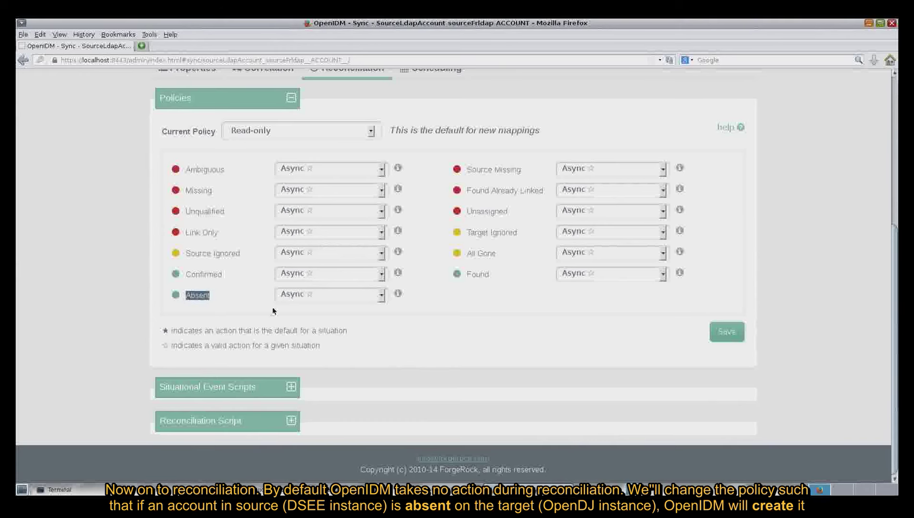
pyautogui.click(342, 295)
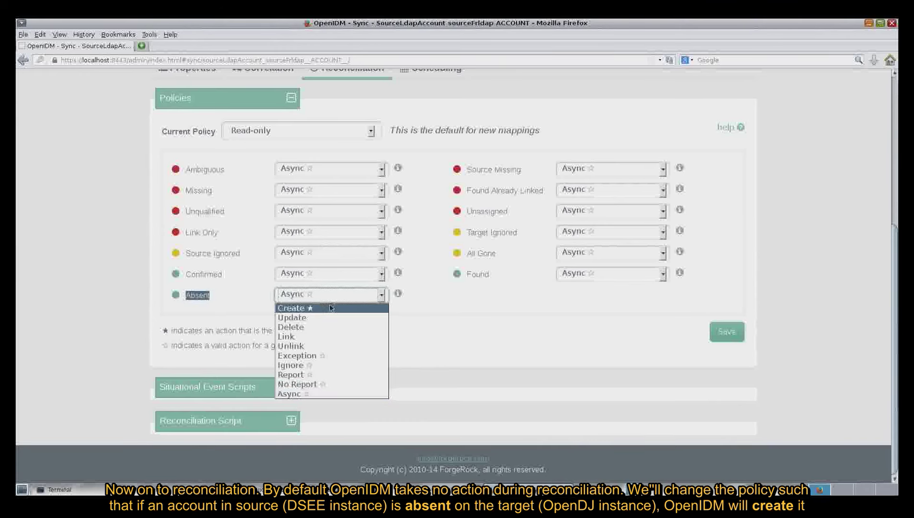
pyautogui.click(330, 308)
pyautogui.click(474, 341)
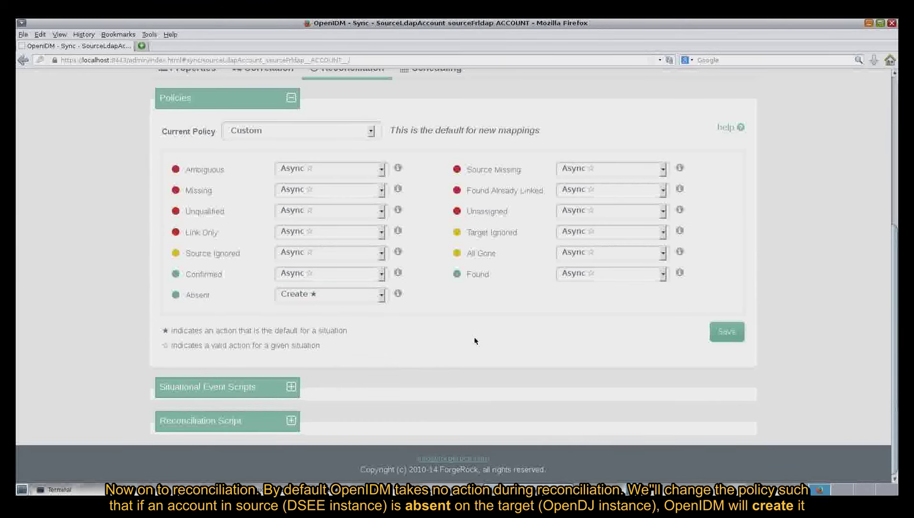
pyautogui.scroll(3, 475, 341)
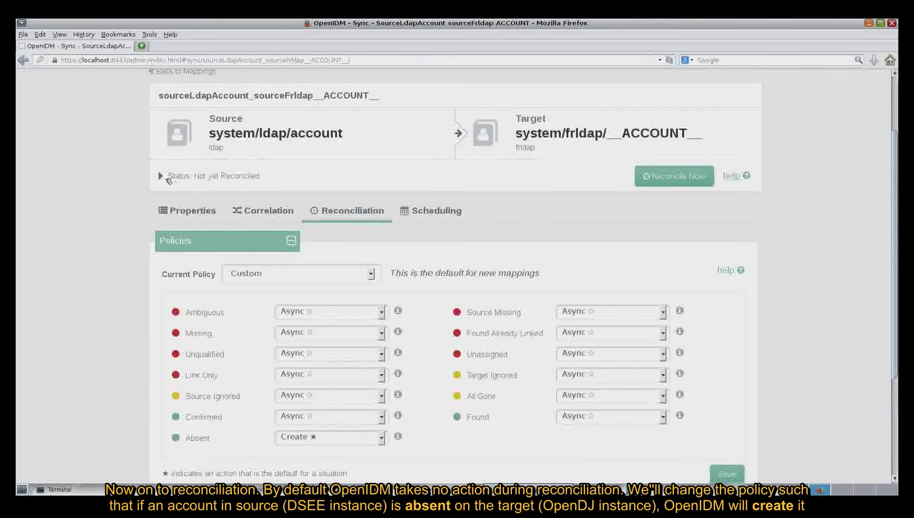
pyautogui.scroll(-3, 307, 191)
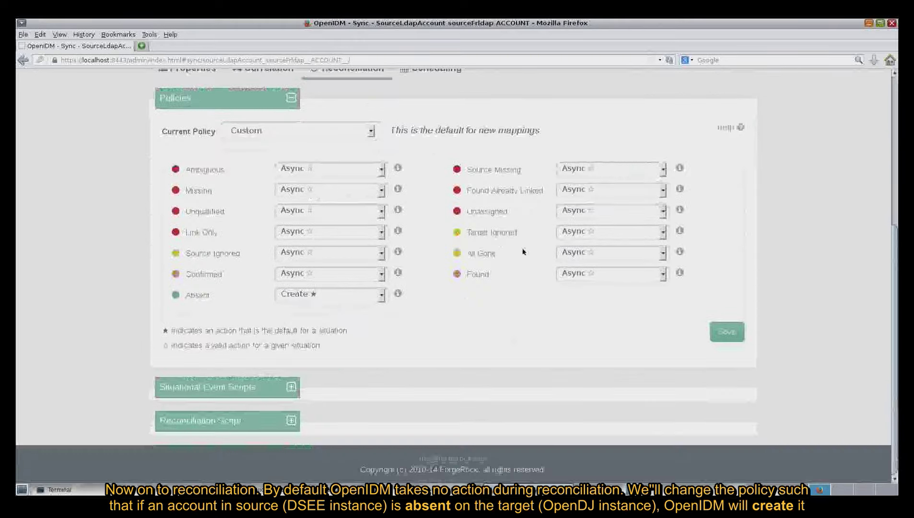
pyautogui.click(738, 333)
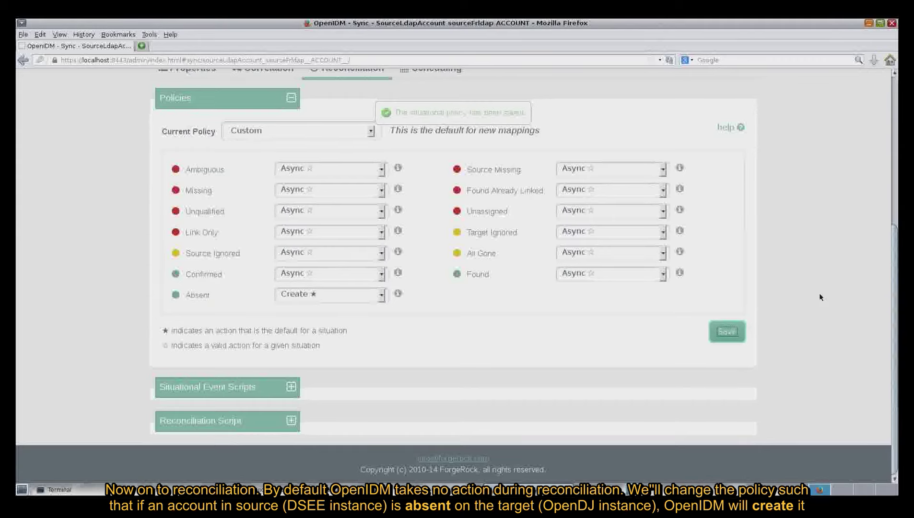
# Expand the mapping's reconciliation status details, and check the entries under dc=example,dc=com in the OpenDJ Control Panel.
pyautogui.scroll(5, 819, 294)
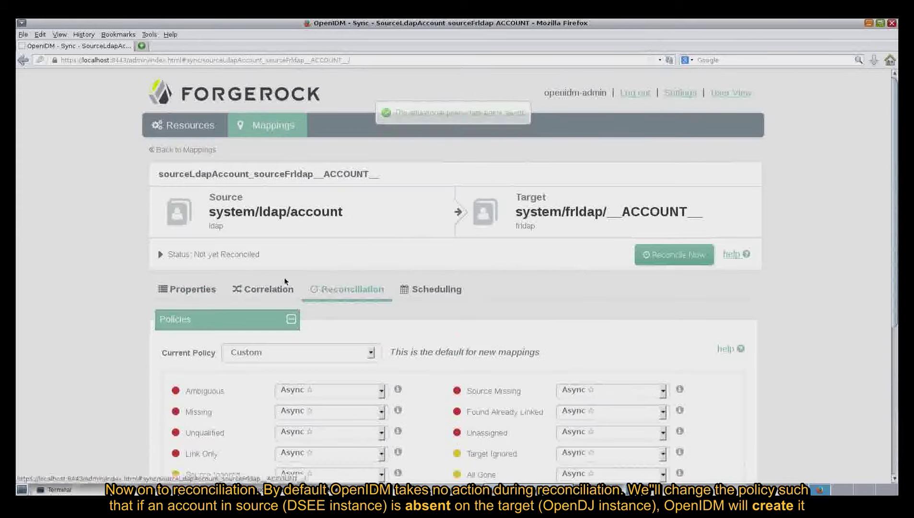
pyautogui.click(176, 255)
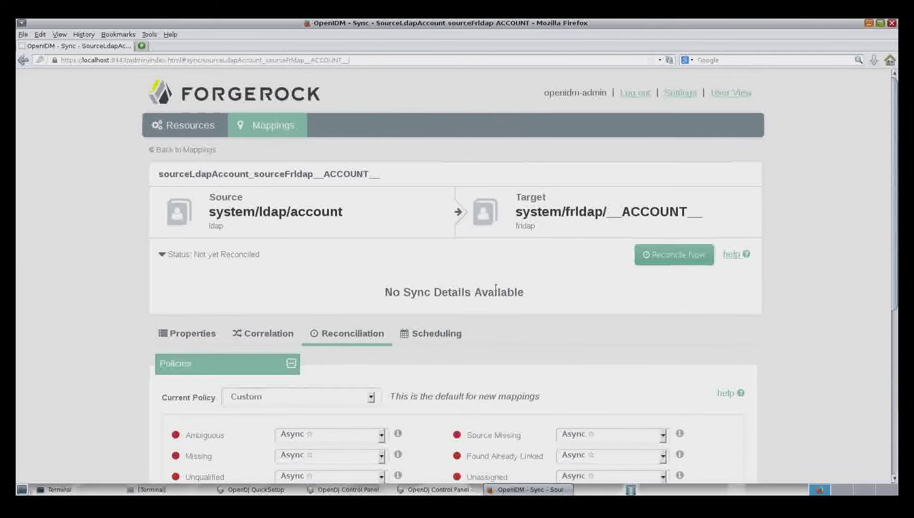
pyautogui.click(421, 491)
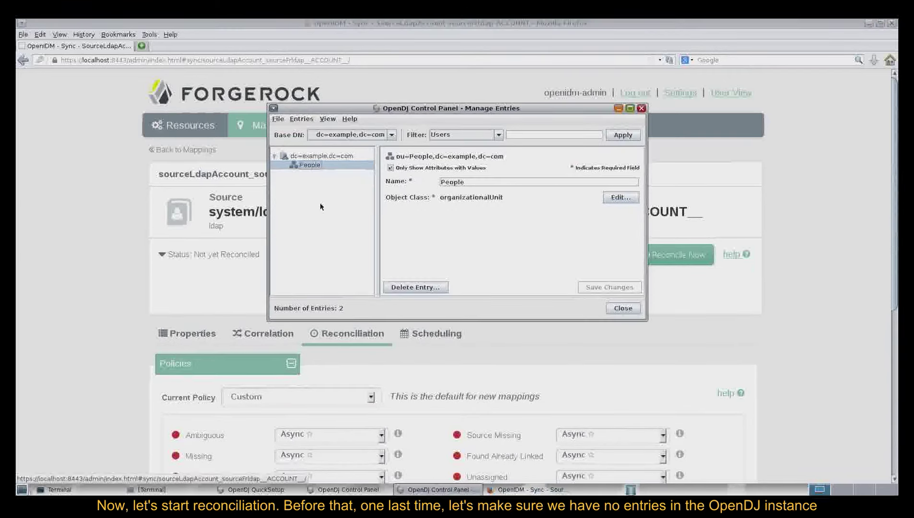
pyautogui.click(275, 155)
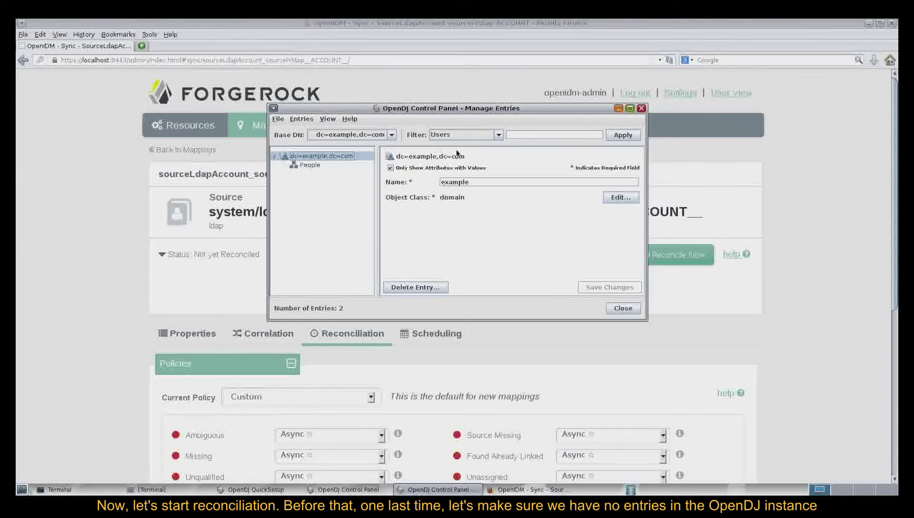
pyautogui.click(619, 109)
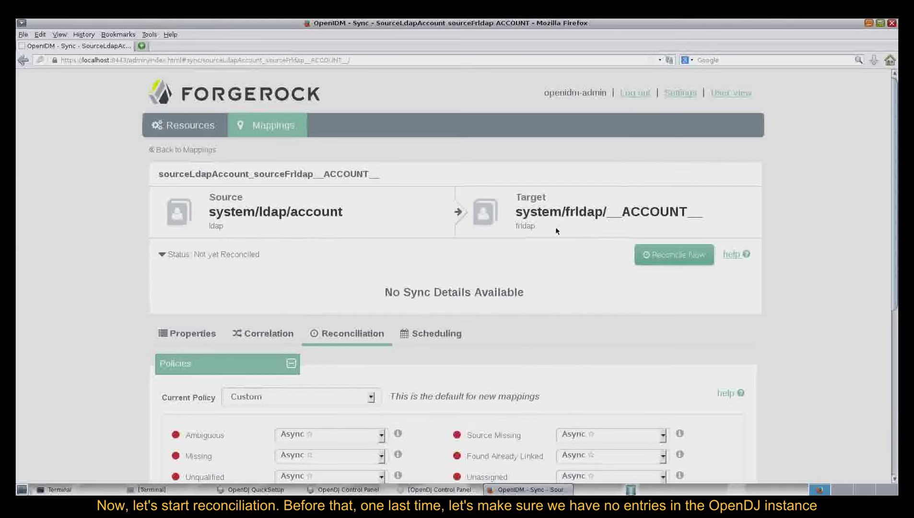
# Run the reconciliation from system/ldap/account to system/frldap/__ACCOUNT__ and review its success, failure and per-situation results.
pyautogui.click(711, 249)
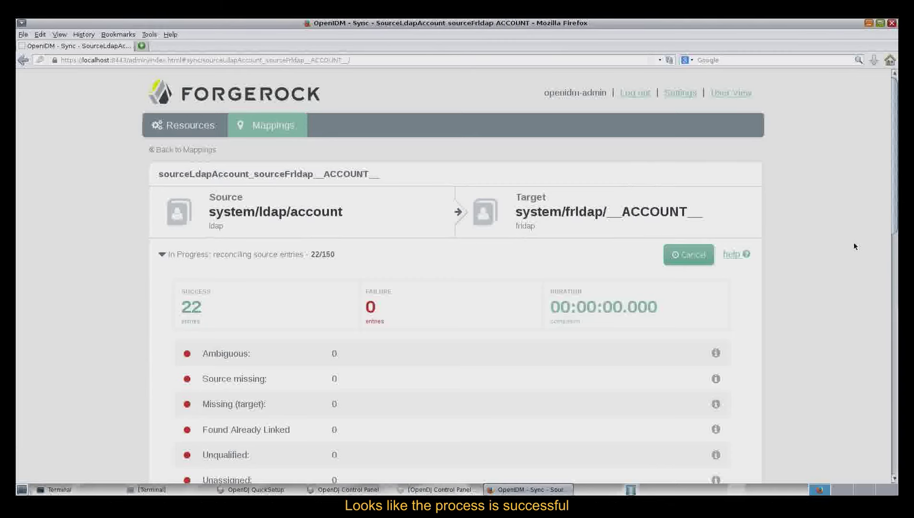
pyautogui.scroll(-1, 520, 278)
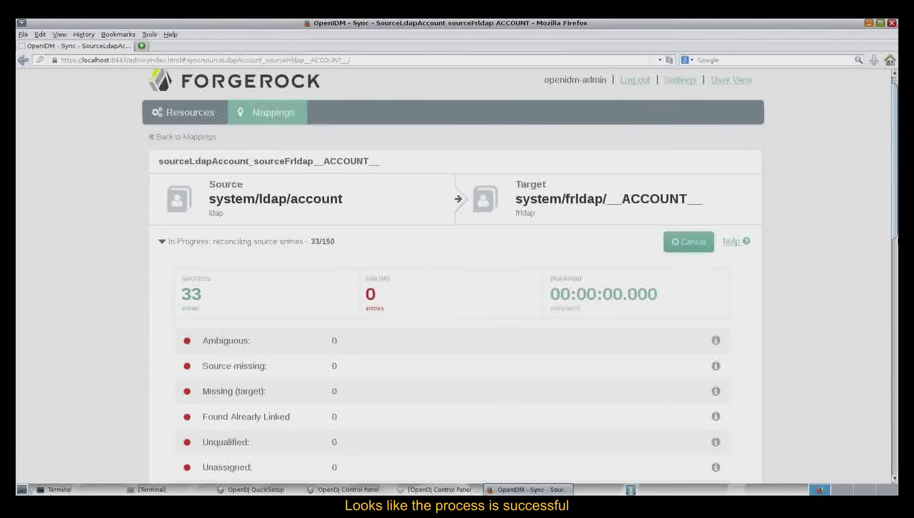
pyautogui.scroll(-3, 632, 283)
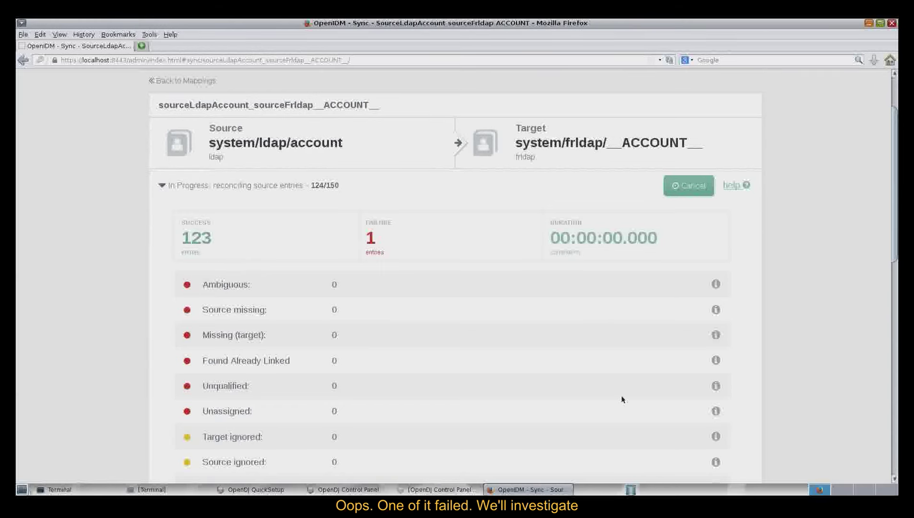
pyautogui.scroll(-2, 896, 262)
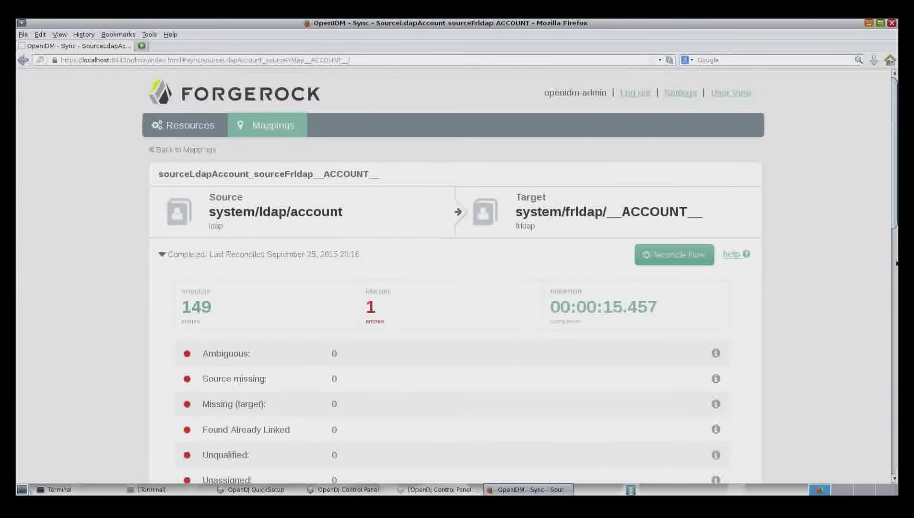
pyautogui.scroll(-3, 896, 263)
pyautogui.scroll(-3, 524, 277)
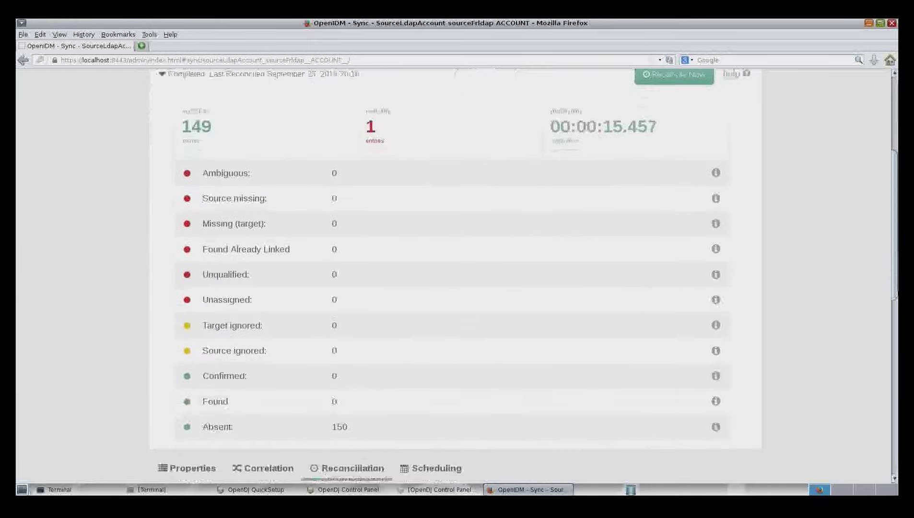
# Switch to the OpenDJ Manage Entries window and check the People branch under dc=example,dc=com.
pyautogui.scroll(4, 696, 335)
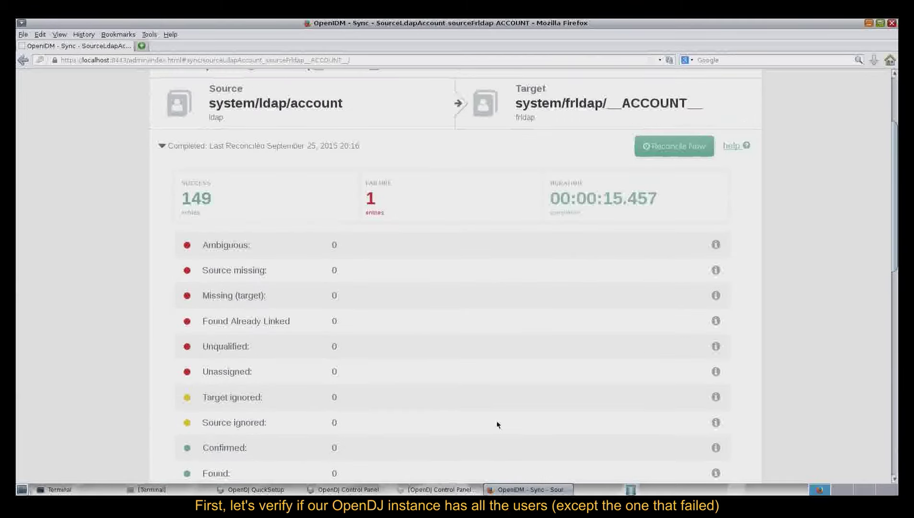
pyautogui.click(434, 489)
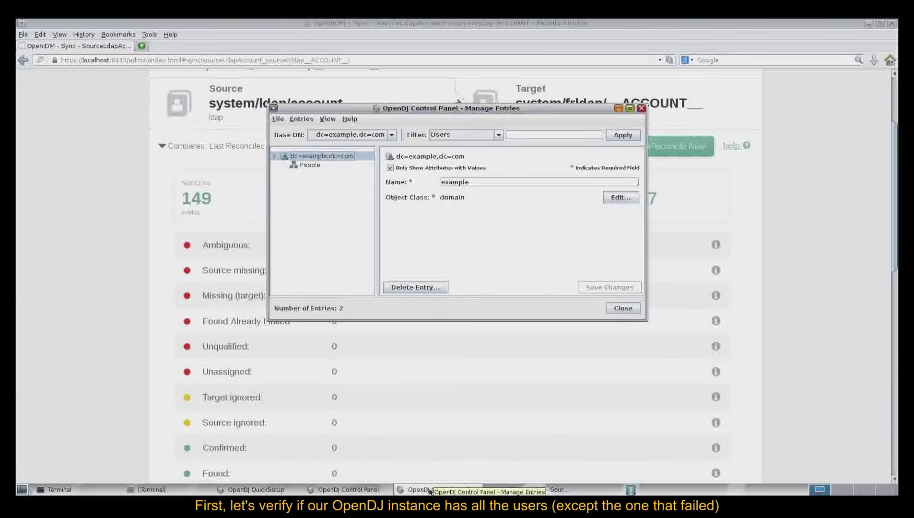
pyautogui.click(275, 157)
pyautogui.click(294, 165)
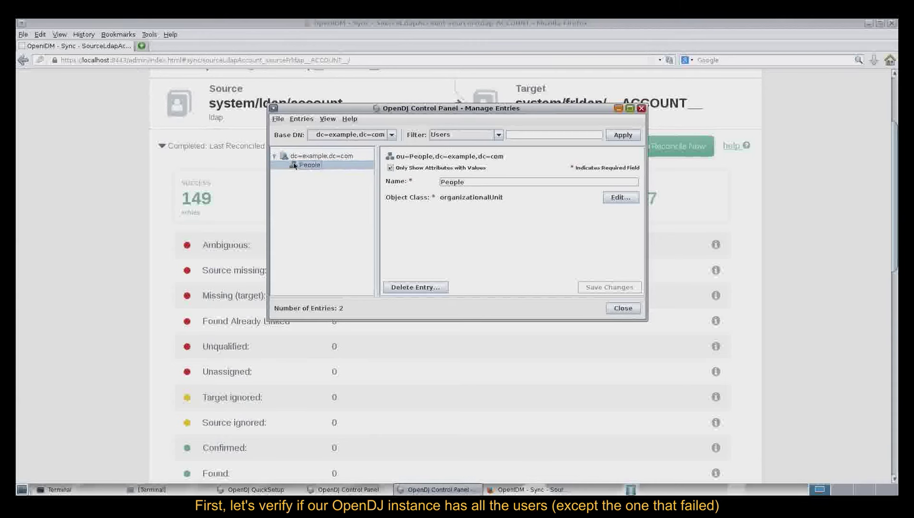
pyautogui.click(272, 155)
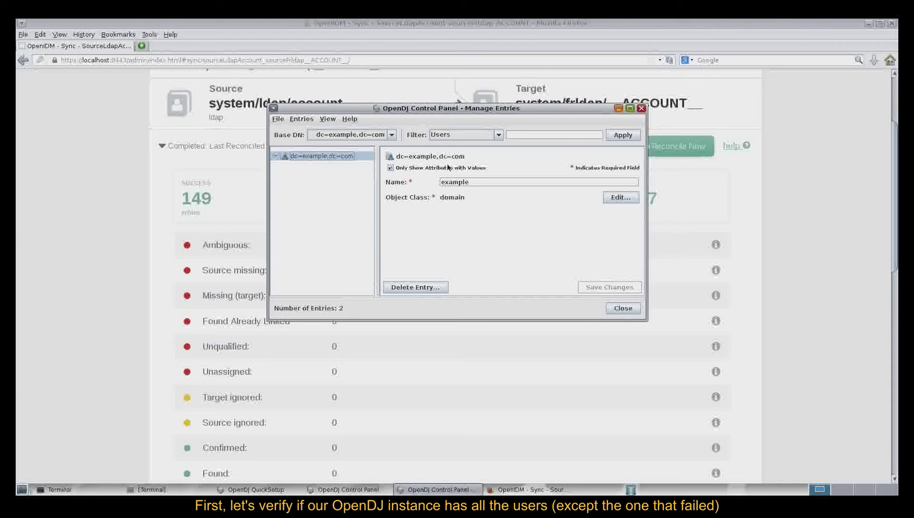
# Refresh the entries by switching the base DN to All Base DNs and back to dc=example,dc=com, and browse the users under People.
pyautogui.click(379, 139)
pyautogui.click(372, 152)
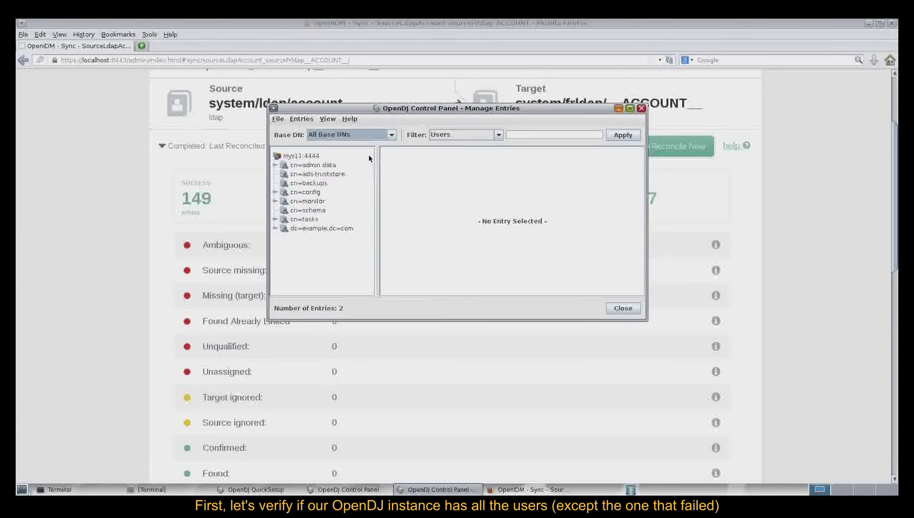
pyautogui.click(386, 139)
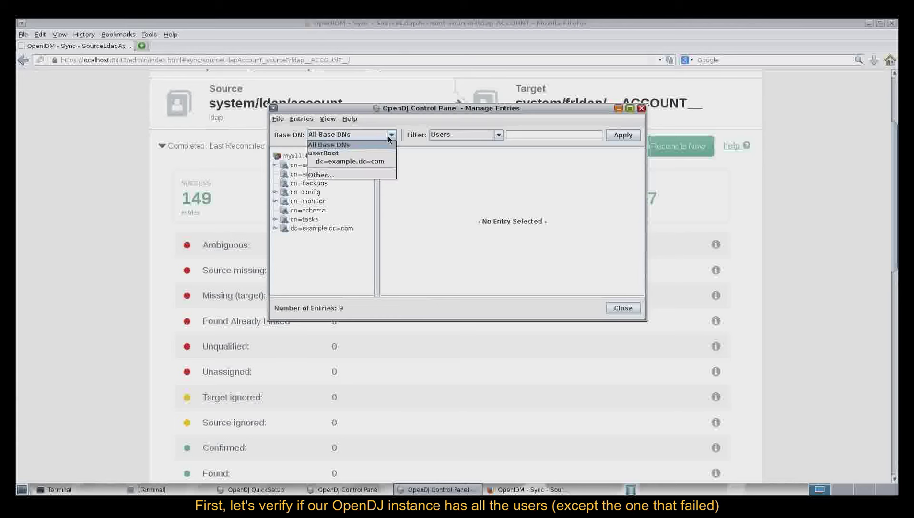
pyautogui.click(369, 162)
pyautogui.click(275, 156)
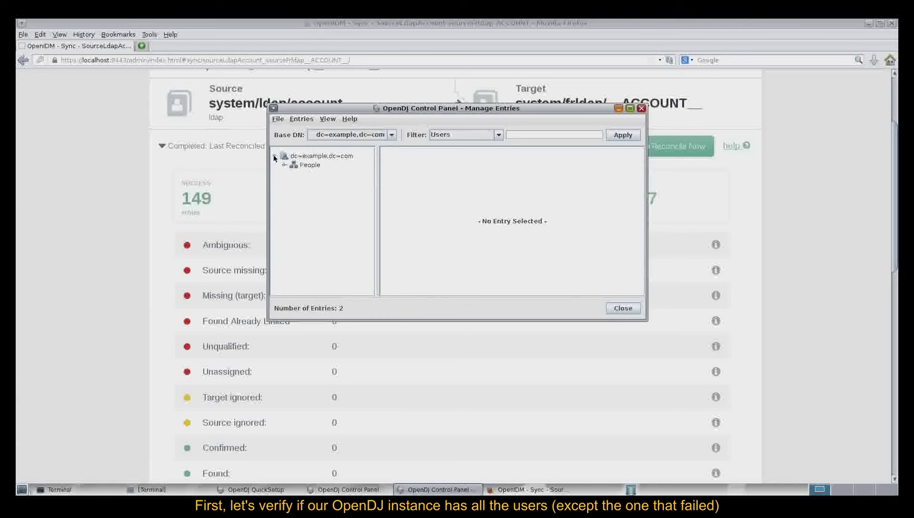
pyautogui.click(282, 165)
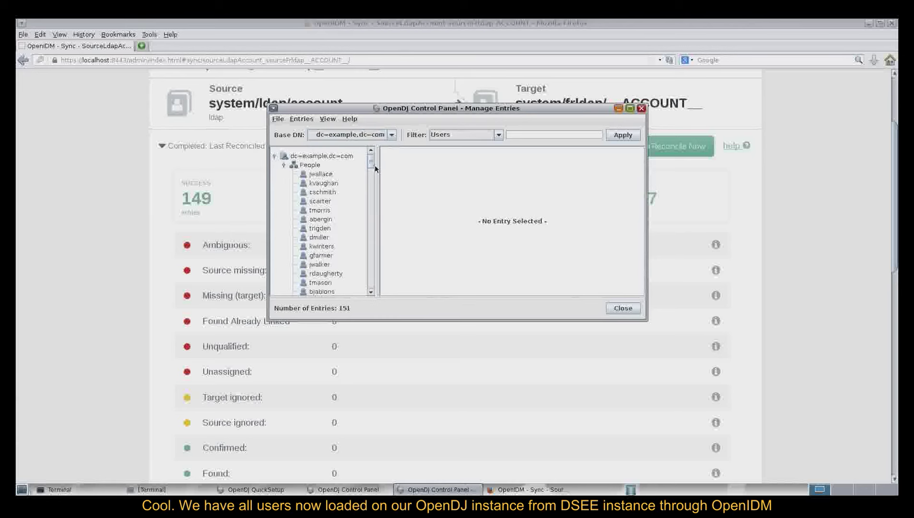
pyautogui.moveTo(372, 164)
pyautogui.mouseDown()
pyautogui.moveTo(370, 292)
pyautogui.moveTo(372, 171)
pyautogui.mouseUp()
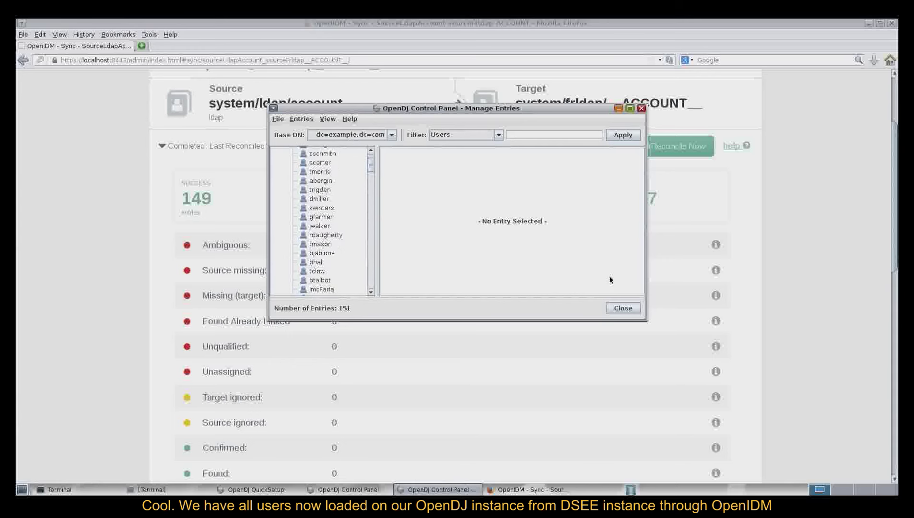
# Close the OpenDJ Manage Entries window, the OpenDJ Control Panel and the OpenDJ QuickSetup window.
pyautogui.click(623, 307)
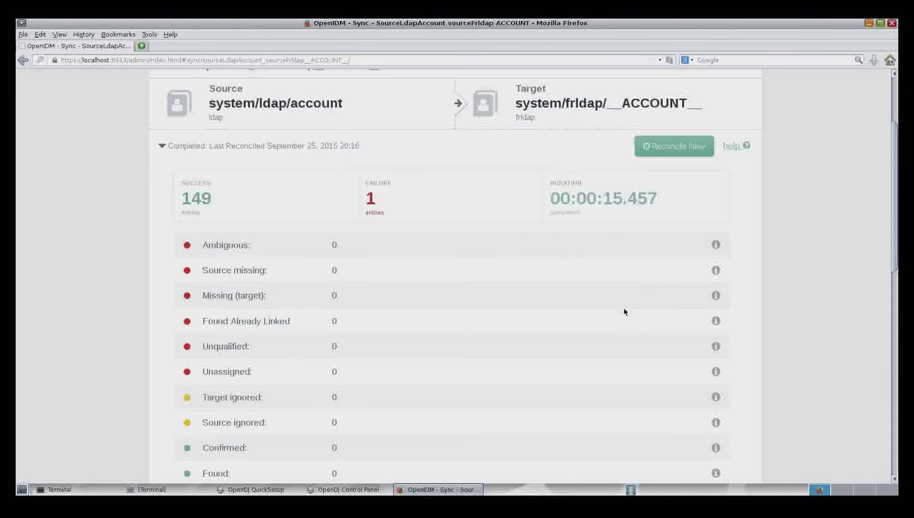
pyautogui.click(359, 489)
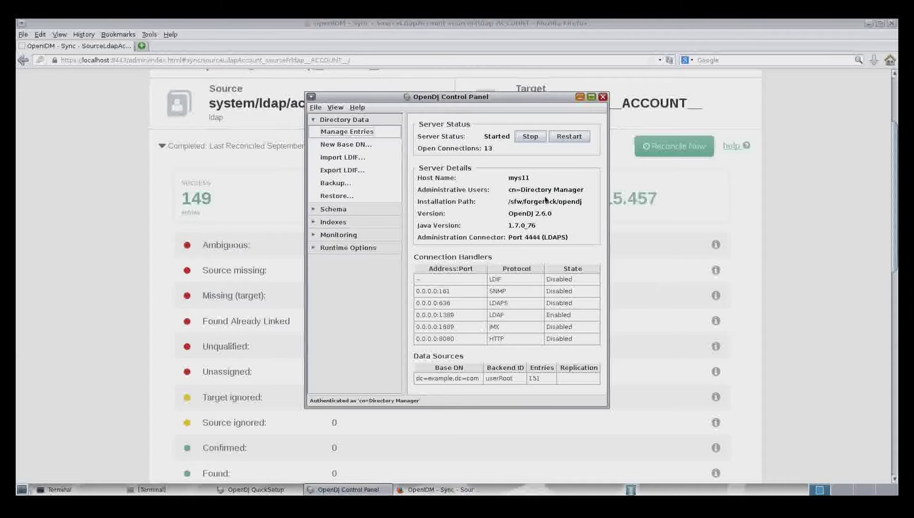
pyautogui.click(603, 96)
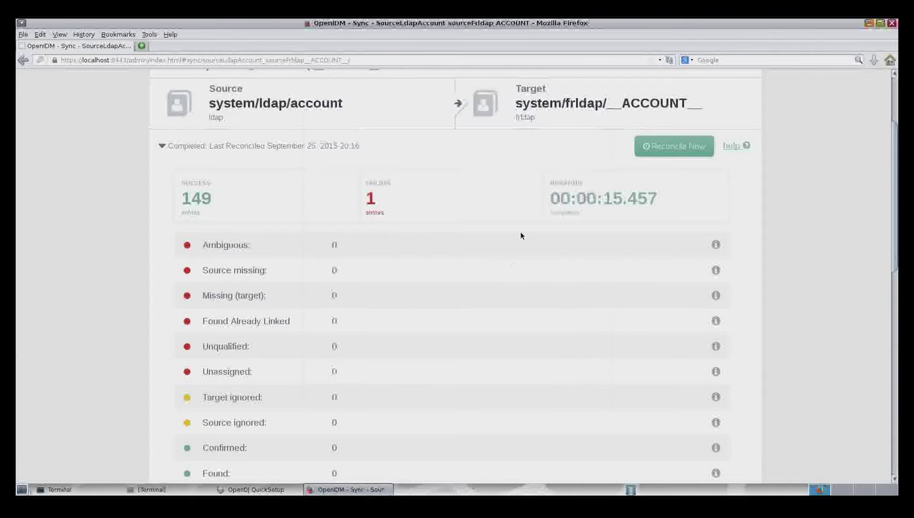
pyautogui.click(270, 489)
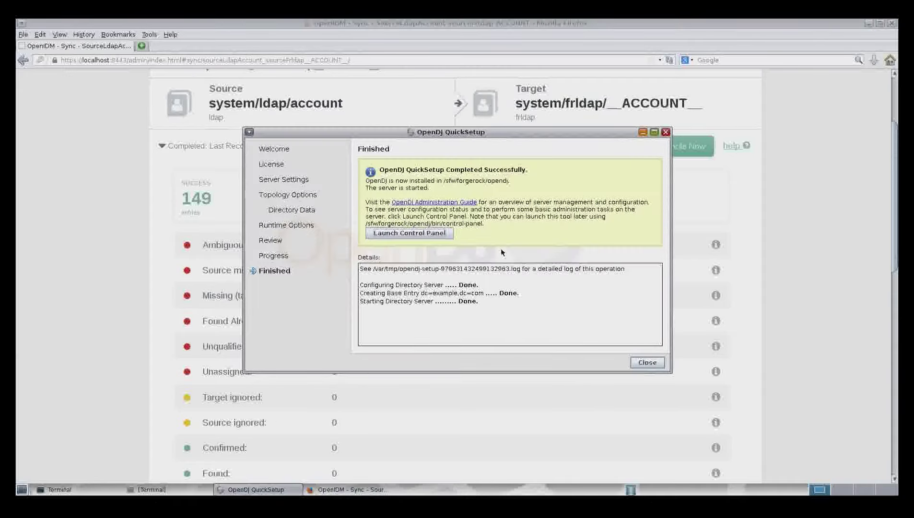
pyautogui.click(666, 133)
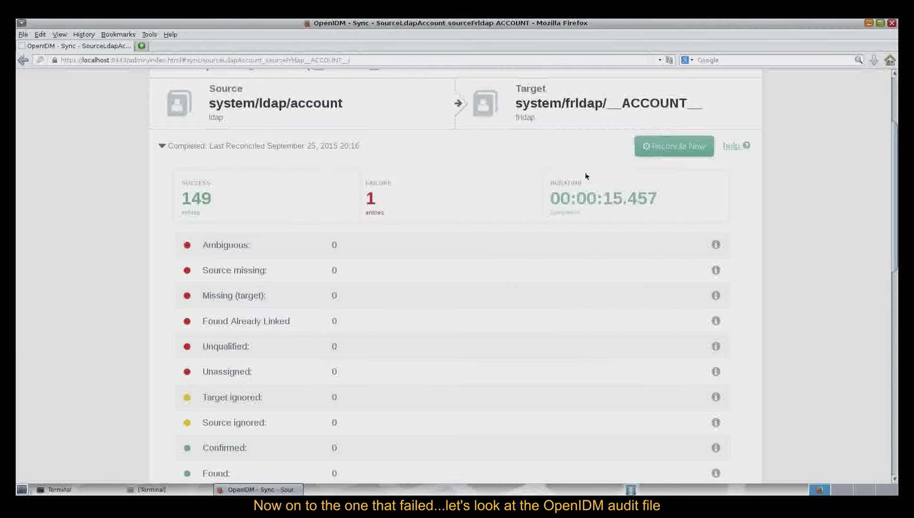
# Switch to the terminal, change to the directory /sfw/forgerock/openidm/audit/ and list its files.
pyautogui.click(149, 489)
pyautogui.write('cd ')
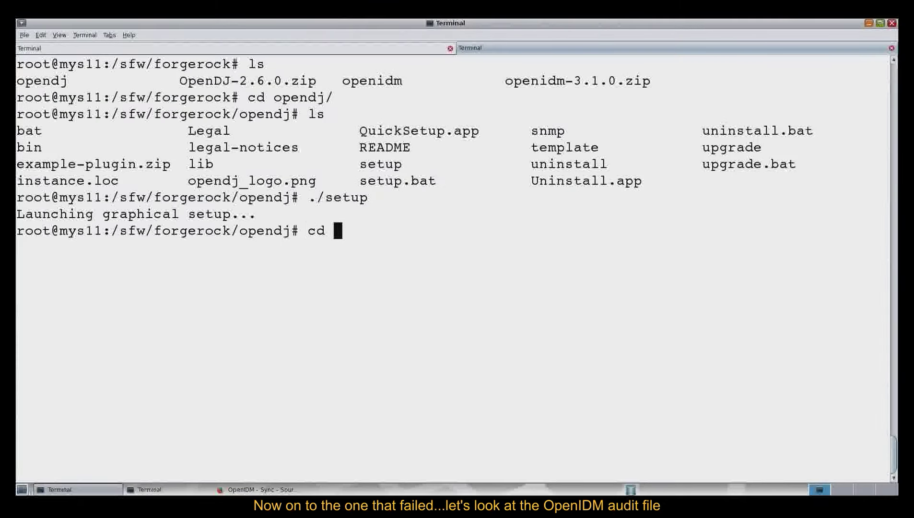
pyautogui.write('/sfw/open')
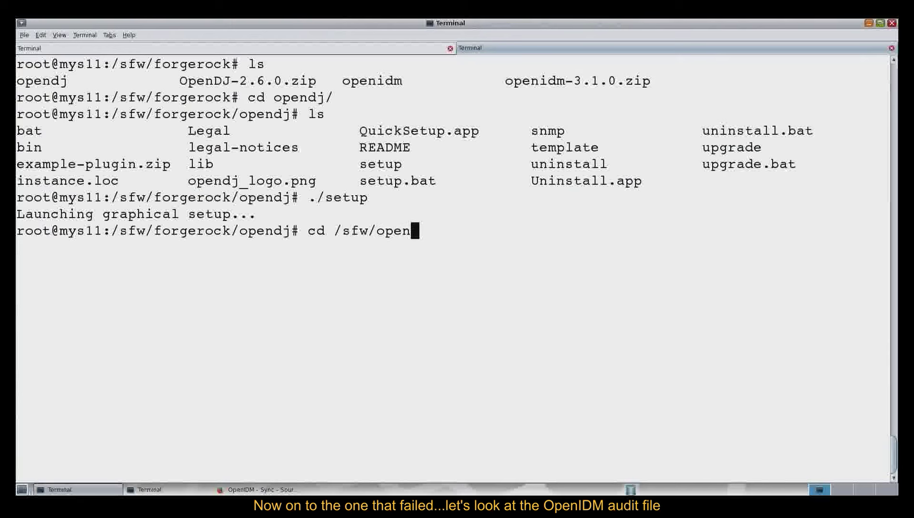
pyautogui.press('BackSpace')
pyautogui.press('BackSpace')
pyautogui.press('BackSpace')
pyautogui.press('BackSpace')
pyautogui.write('for')
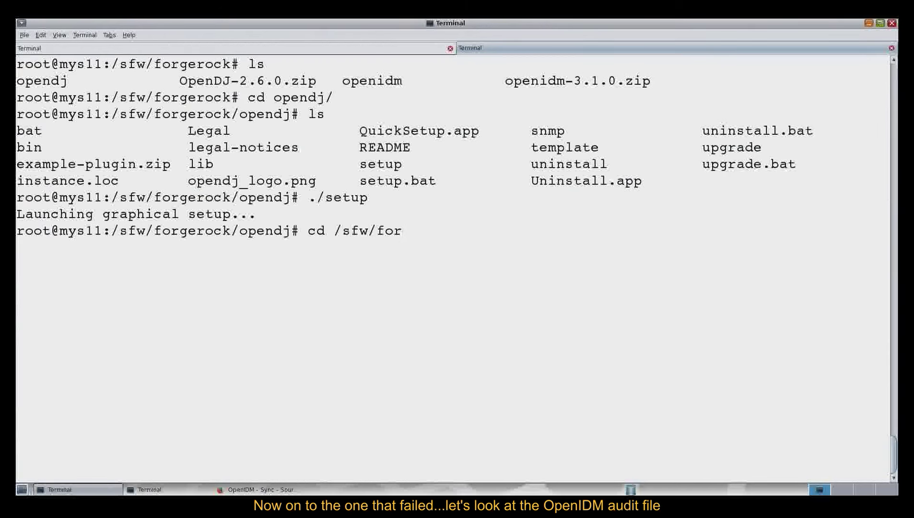
pyautogui.write('ge')
pyautogui.press('Tab')
pyautogui.write('open')
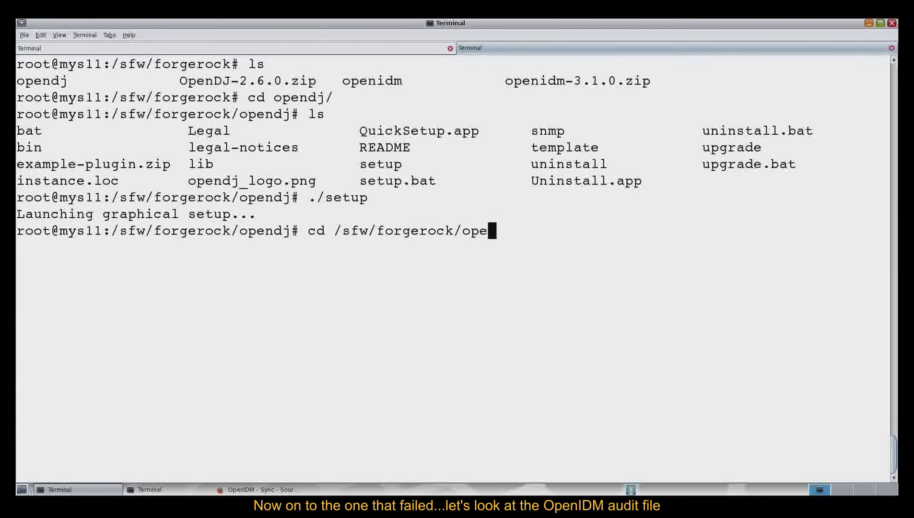
pyautogui.write('idm/a')
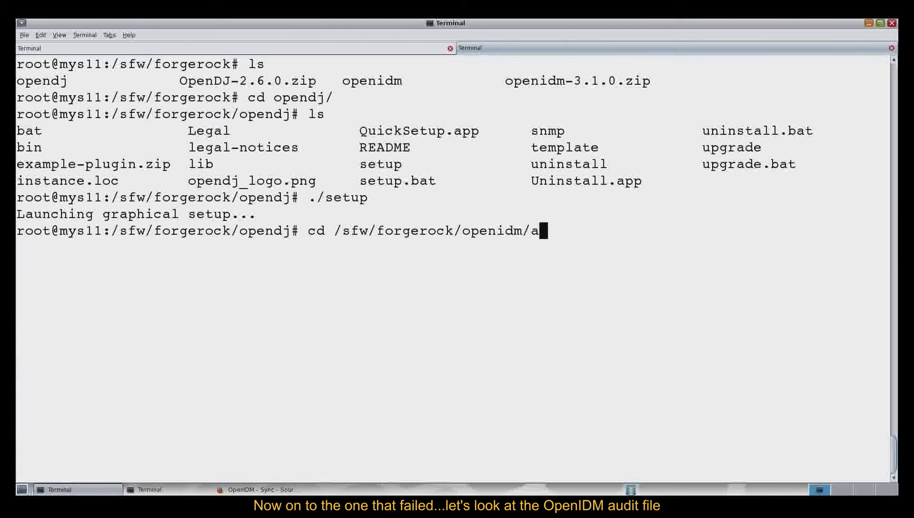
pyautogui.press('Tab')
pyautogui.press('Return')
pyautogui.write('l')
pyautogui.write('s')
pyautogui.press('Return')
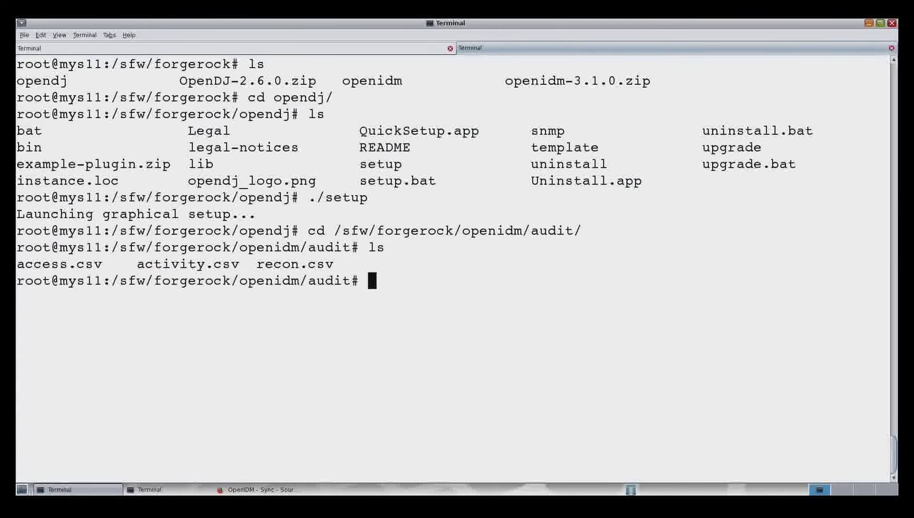
# Open the audit file recon.csv in vi and look through the reconciliation records for the failed entry.
pyautogui.write('vi rec')
pyautogui.press('Tab')
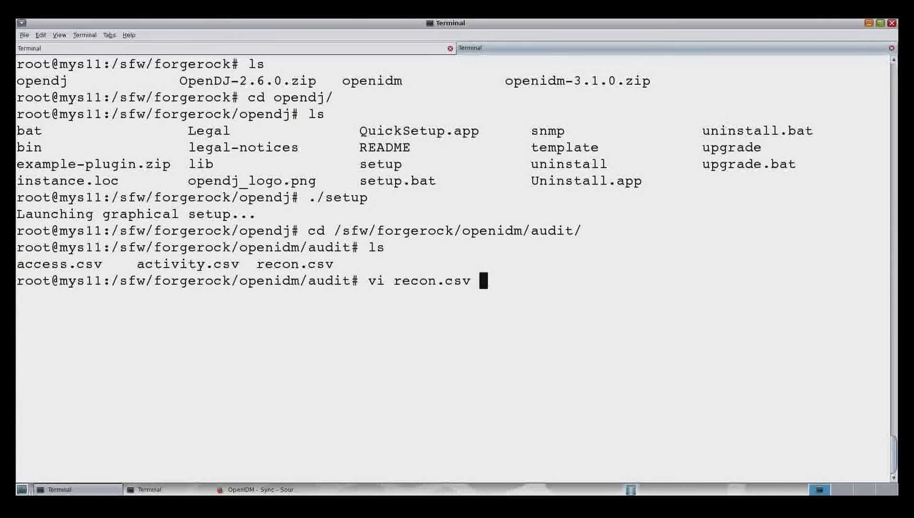
pyautogui.press('Return')
pyautogui.scroll(-2, 456, 268)
pyautogui.scroll(1, 455, 269)
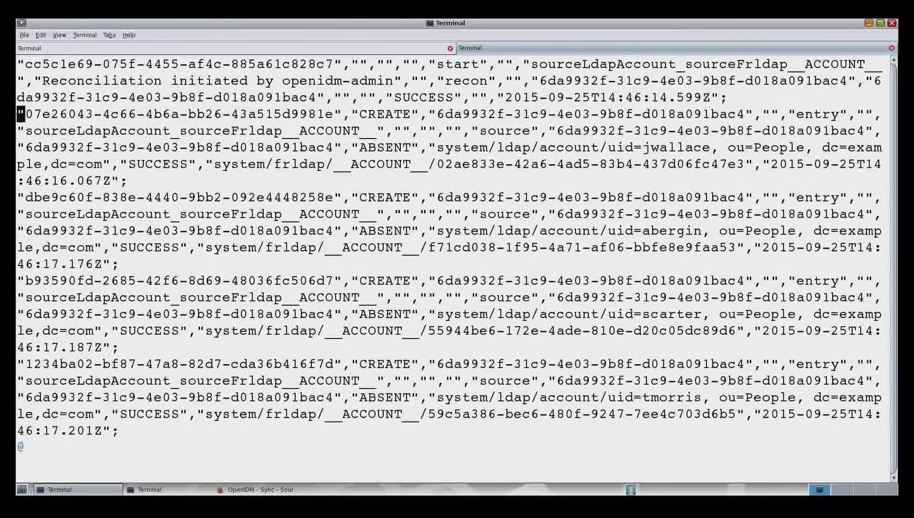
pyautogui.scroll(-2, 455, 268)
pyautogui.scroll(-20, 456, 269)
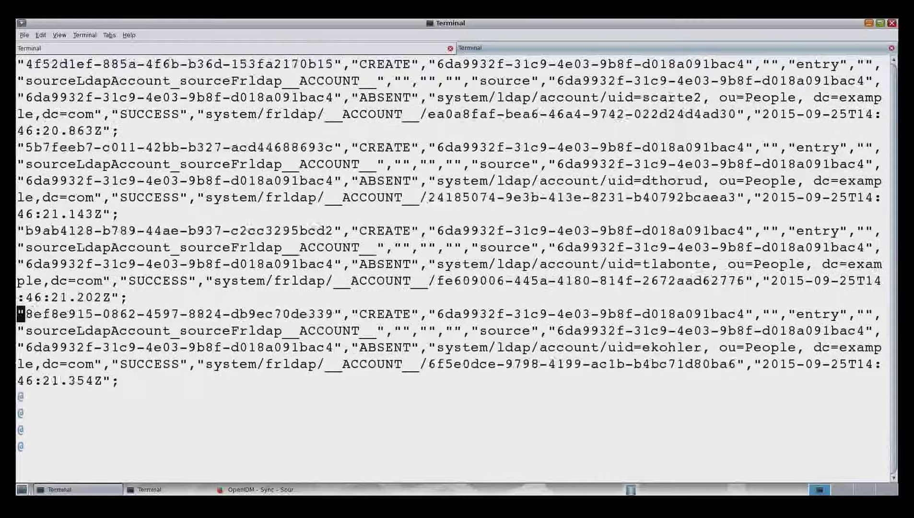
pyautogui.scroll(-10, 455, 269)
pyautogui.scroll(2, 455, 268)
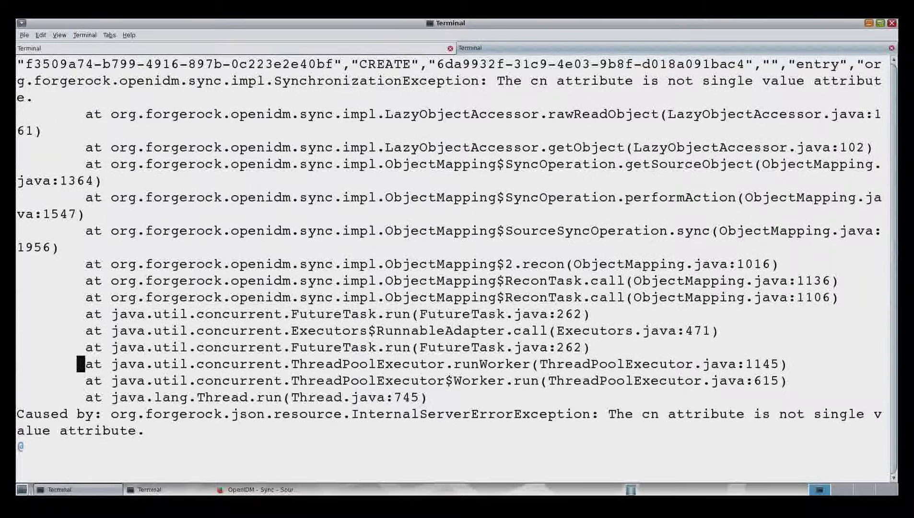
# Go back to the start of the failed CREATE record and examine its SynchronizationException message.
pyautogui.press('Up')
pyautogui.press('Up')
pyautogui.press('Up')
pyautogui.press('Up')
pyautogui.press('Up')
pyautogui.press('Up')
pyautogui.press('Up')
pyautogui.press('Up')
pyautogui.press('Up')
pyautogui.press('Up')
pyautogui.press('Up')
pyautogui.press('Up')
pyautogui.press('Up')
pyautogui.press('Up')
pyautogui.press('Up')
pyautogui.press('Up')
pyautogui.press('Down')
pyautogui.press('Down')
pyautogui.press('Down')
pyautogui.press('Down')
pyautogui.press('Down')
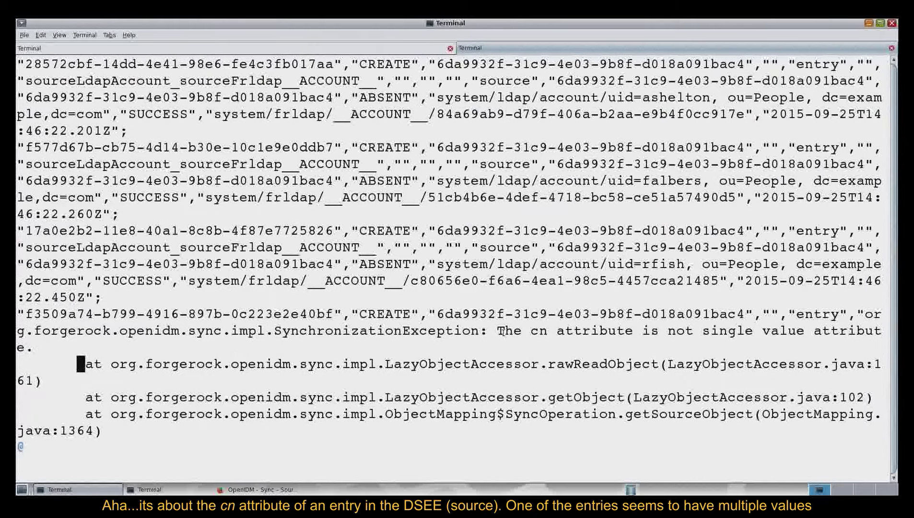
pyautogui.moveTo(501, 330); pyautogui.dragTo(538, 338)
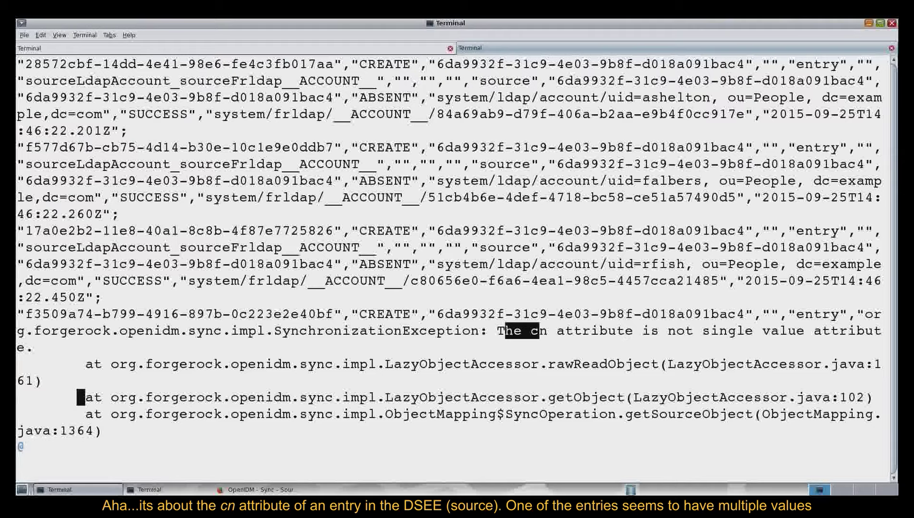
# Follow the exception's stack trace to the end of the failed record to identify its source account.
pyautogui.press('j')
pyautogui.press('j')
pyautogui.press('j')
pyautogui.press('j')
pyautogui.press('j')
pyautogui.press('j')
pyautogui.press('j')
pyautogui.press('j')
pyautogui.press('j')
pyautogui.press('j')
pyautogui.press('j')
pyautogui.press('j')
pyautogui.press('j')
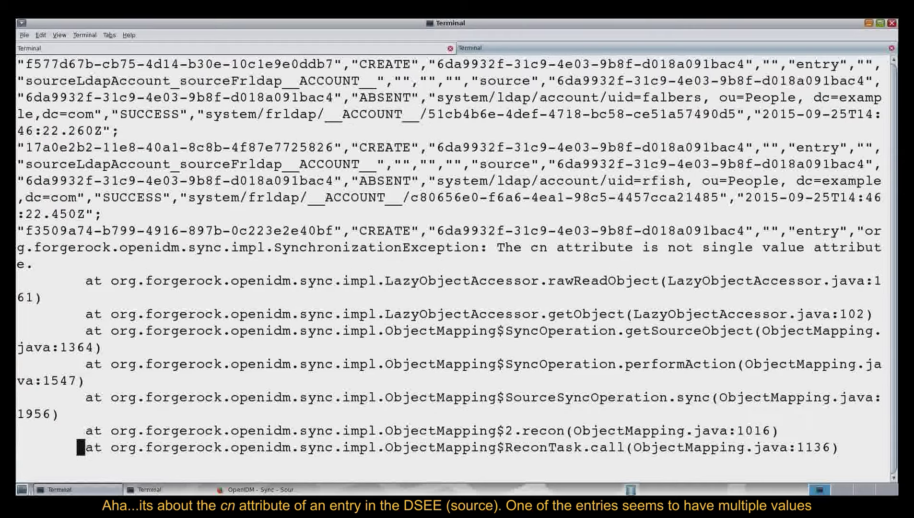
pyautogui.press('j')
pyautogui.press('j')
pyautogui.press('j')
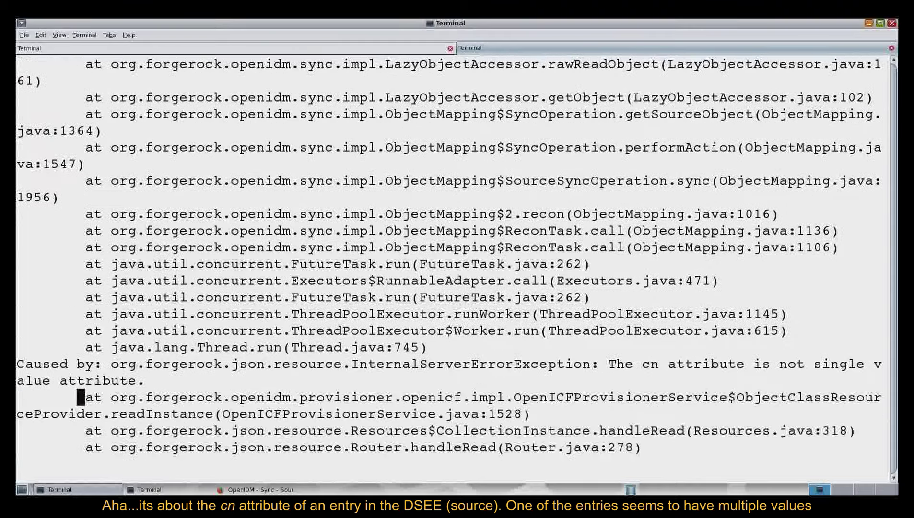
pyautogui.press('j')
pyautogui.press('j')
pyautogui.press('j')
pyautogui.press('j')
pyautogui.press('j')
pyautogui.press('j')
pyautogui.press('j')
pyautogui.press('j')
pyautogui.press('j')
pyautogui.press('j')
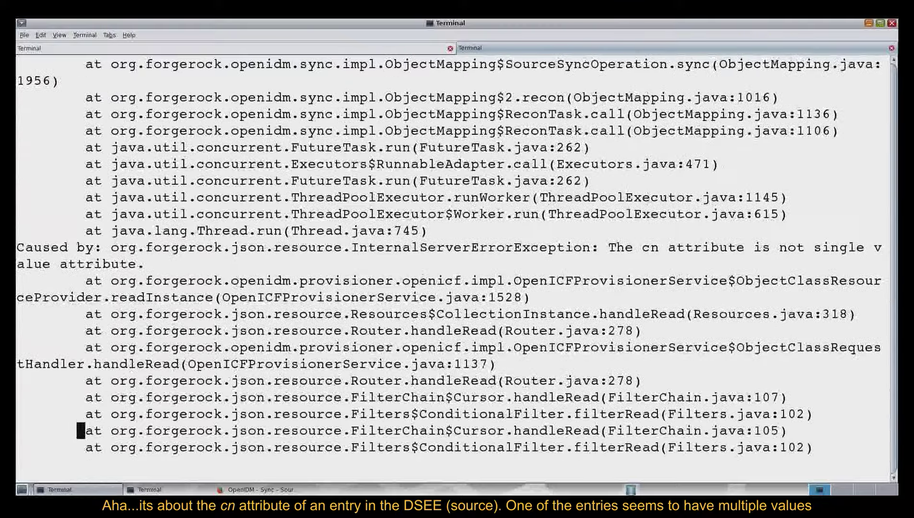
pyautogui.press('j')
pyautogui.press('j')
pyautogui.press('j')
pyautogui.press('j')
pyautogui.press('j')
pyautogui.press('j')
pyautogui.press('j')
pyautogui.press('j')
pyautogui.press('j')
pyautogui.press('j')
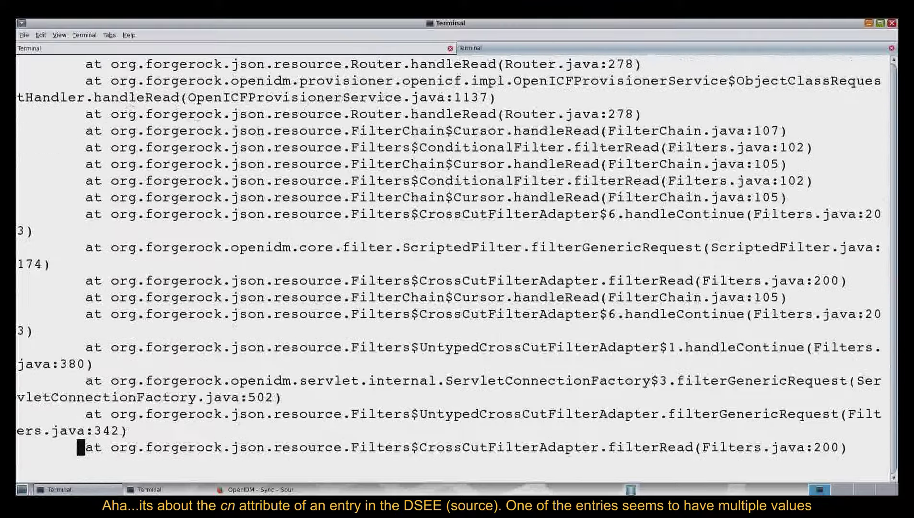
pyautogui.press('j')
pyautogui.press('j')
pyautogui.press('j')
pyautogui.press('j')
pyautogui.press('j')
pyautogui.press('j')
pyautogui.press('j')
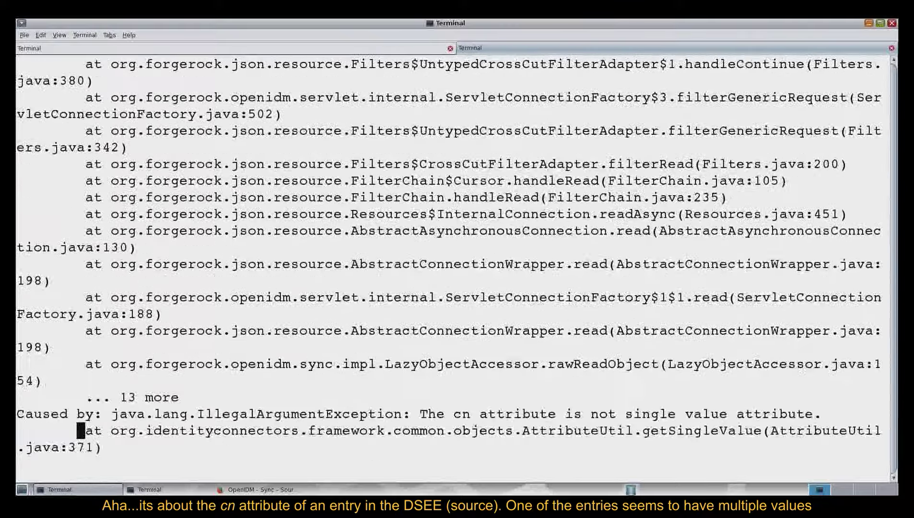
pyautogui.press('j')
pyautogui.press('j')
pyautogui.press('j')
pyautogui.press('j')
pyautogui.press('j')
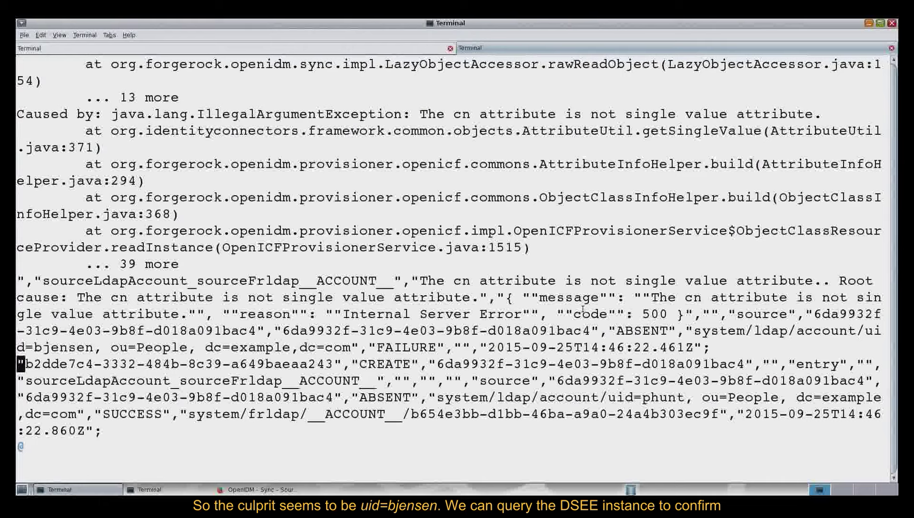
# Highlight the failed record's error details and source account in recon.csv, and quit vi without saving.
pyautogui.moveTo(414, 281); pyautogui.dragTo(548, 346)
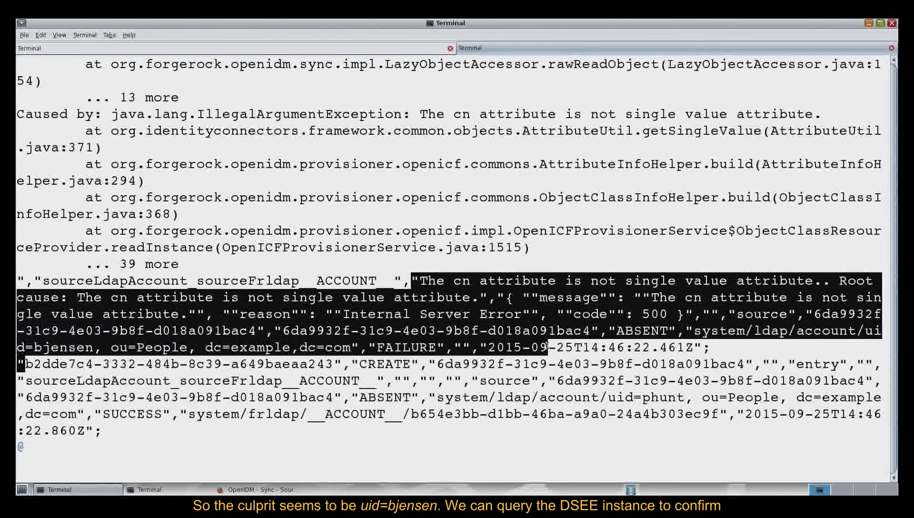
pyautogui.click(114, 344)
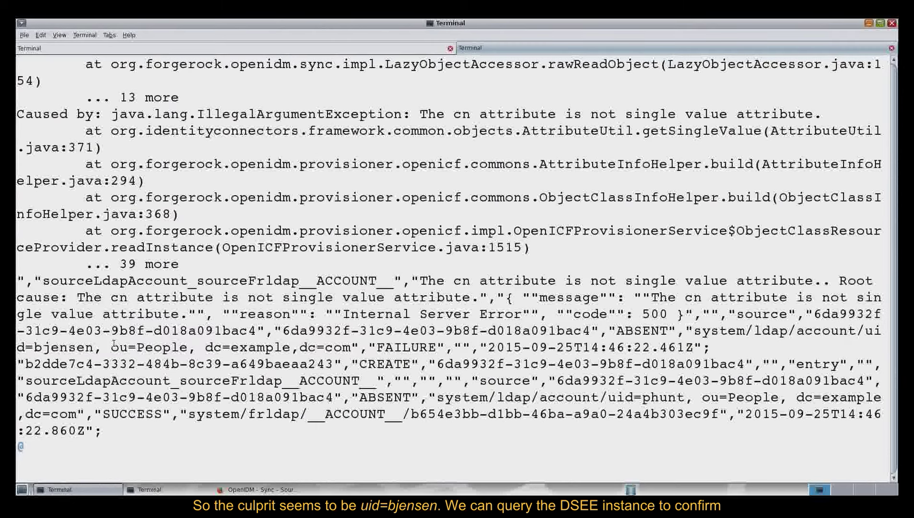
pyautogui.moveTo(110, 344); pyautogui.dragTo(50, 280)
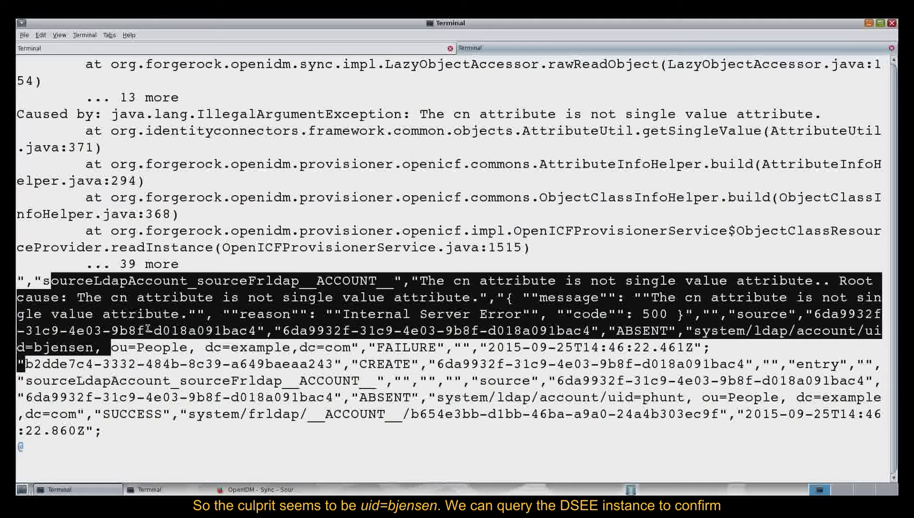
pyautogui.click(148, 328)
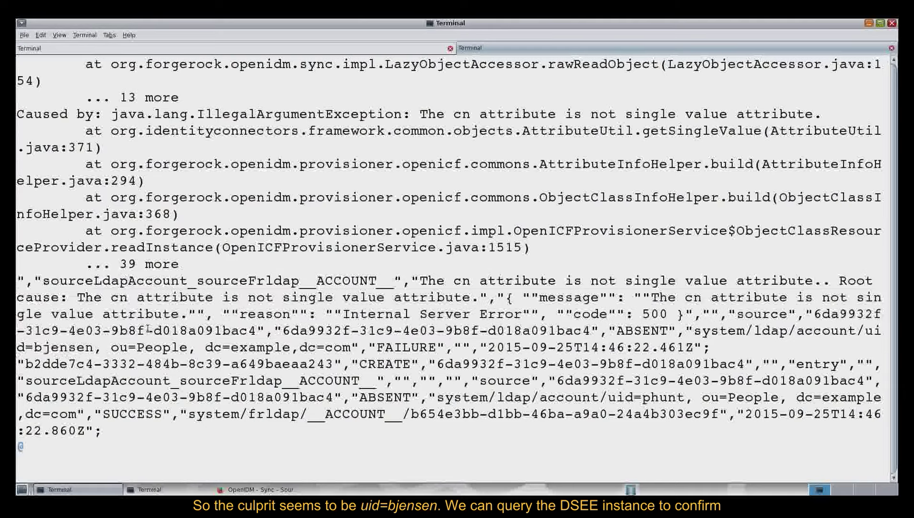
pyautogui.write(':q!')
pyautogui.press('Return')
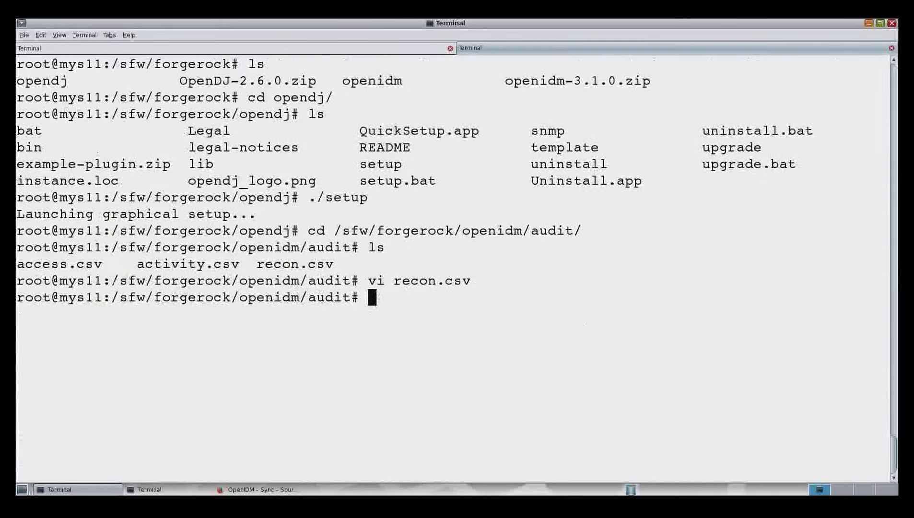
# Query the source DSEE directory with ldapsearch for the account that failed to reconcile.
pyautogui.write('ldapsearch -p')
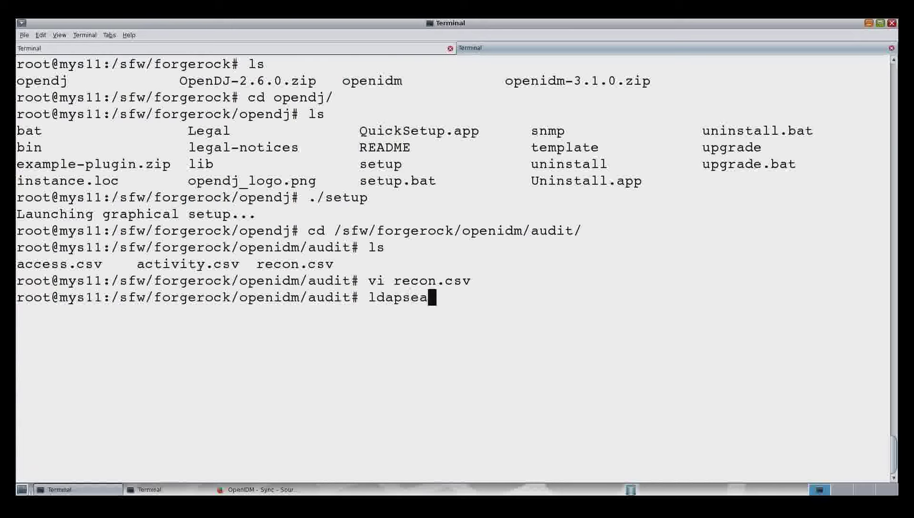